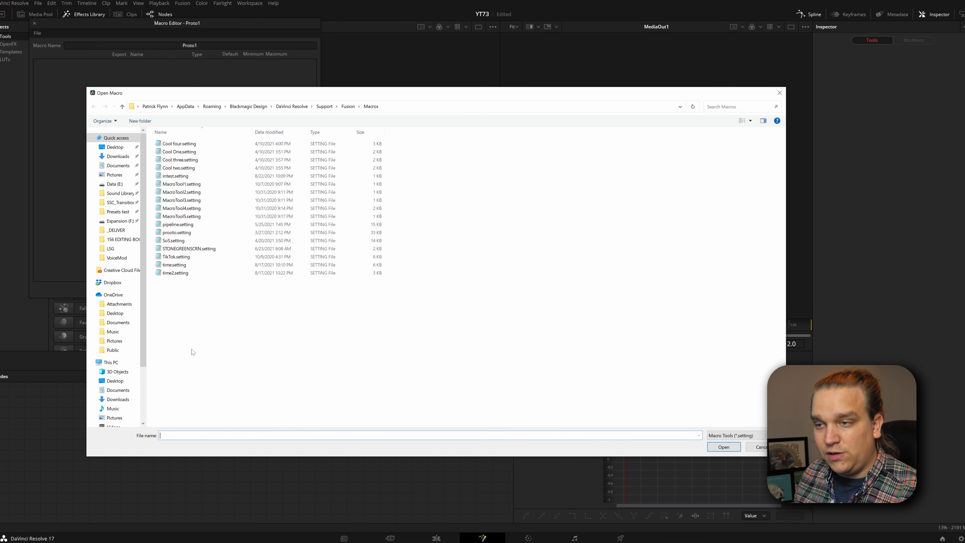
Copy the Macros folder's address as text from the Open Macro dialog and close the dialog.
right_click(413, 109)
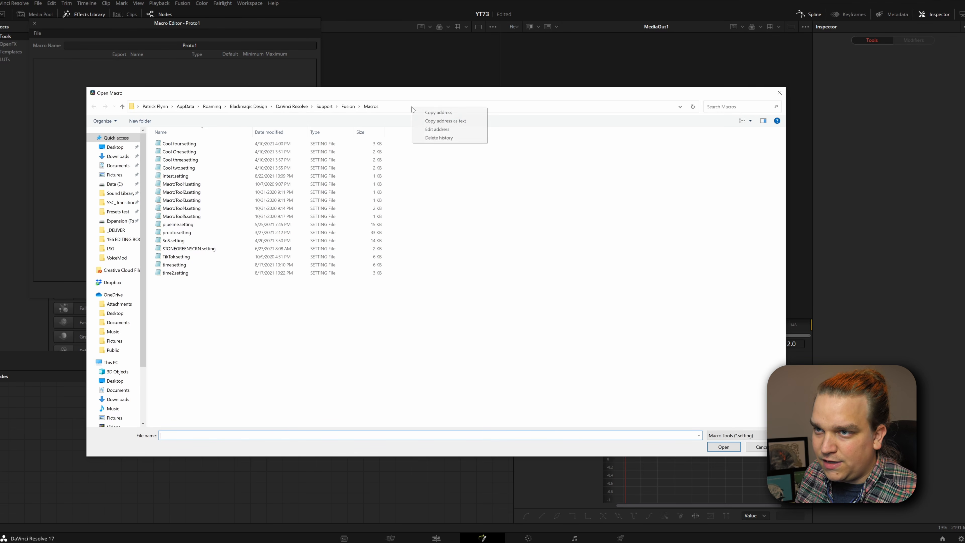
left_click(467, 122)
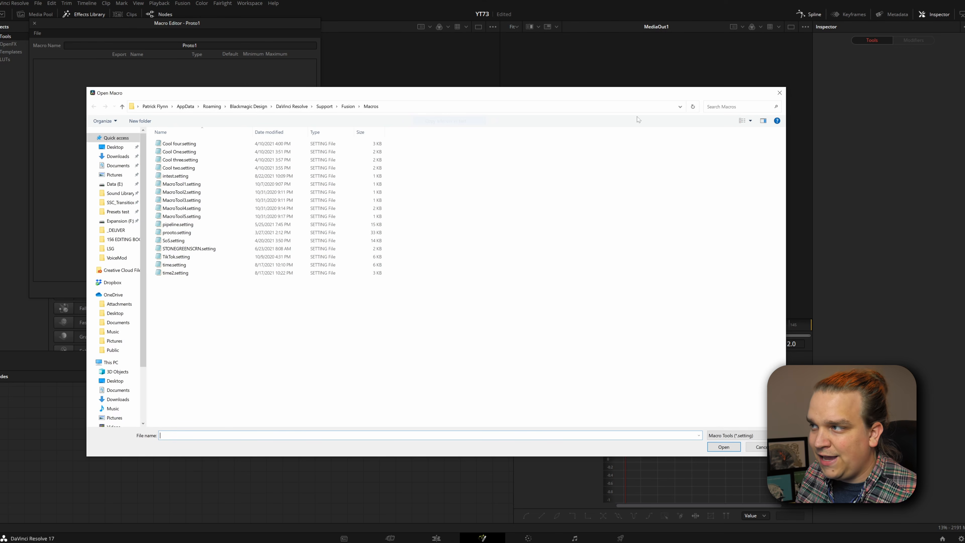
left_click(780, 93)
Switch to File Explorer, open a new window beside the Presets test window, and go to the copied Macros folder path.
key("alt+Tab")
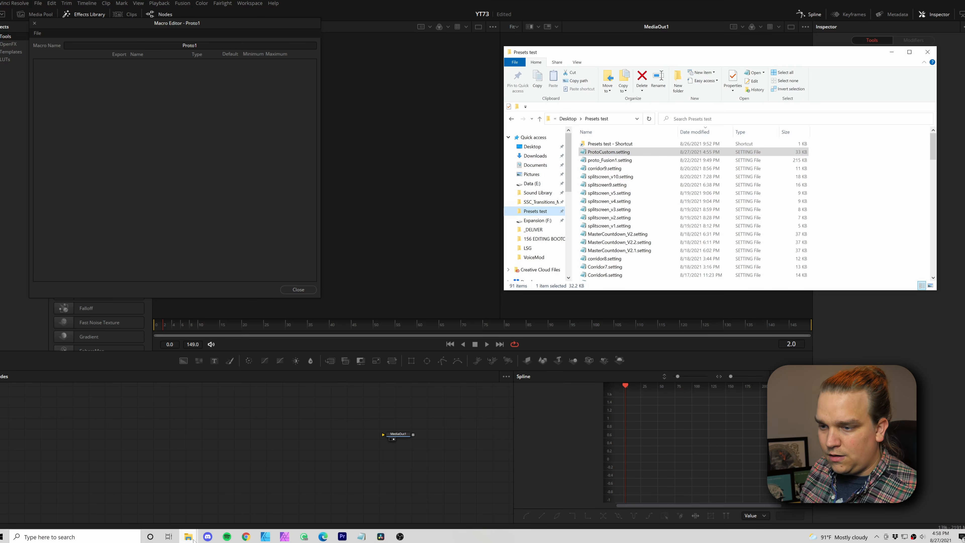
right_click(188, 536)
left_click(165, 496)
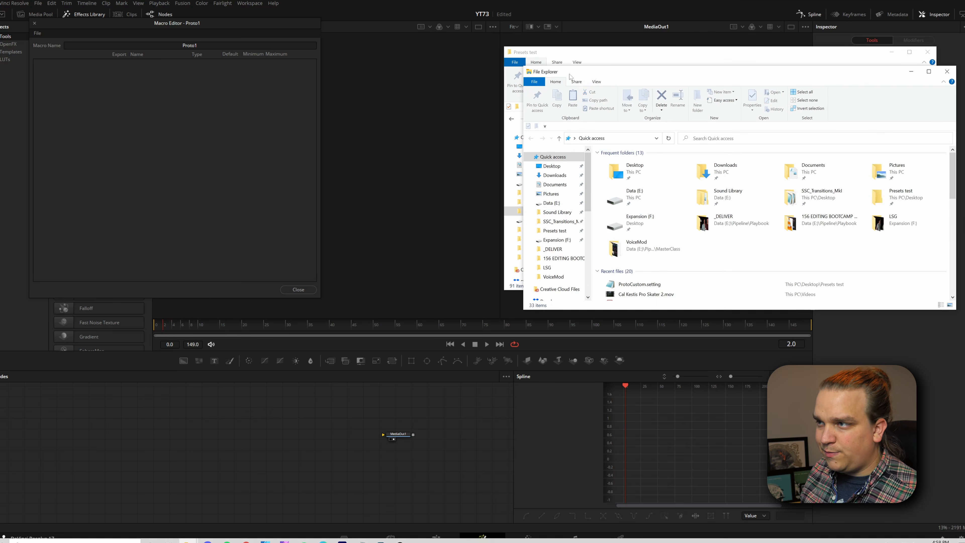
left_click_drag(600, 55, 110, 59)
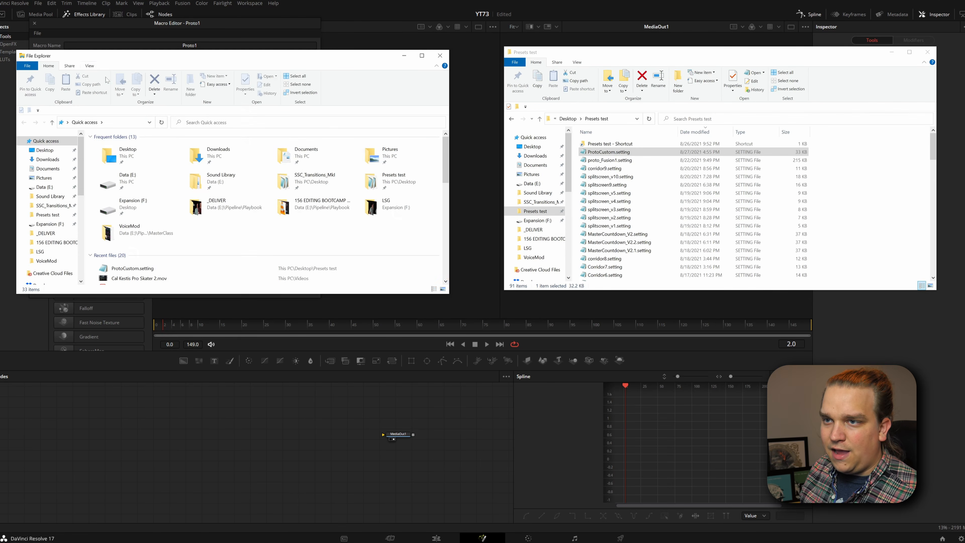
left_click(119, 122)
key("ctrl+v")
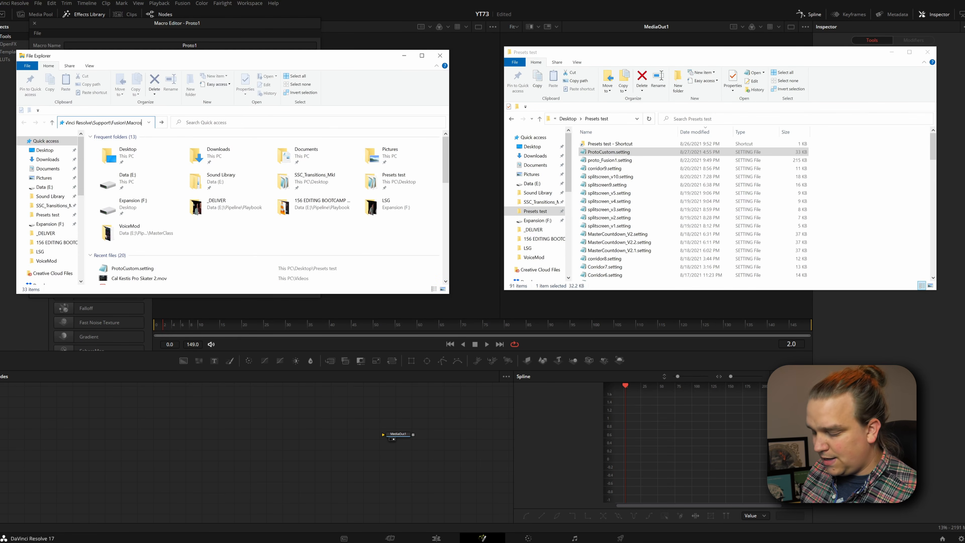
key("Return")
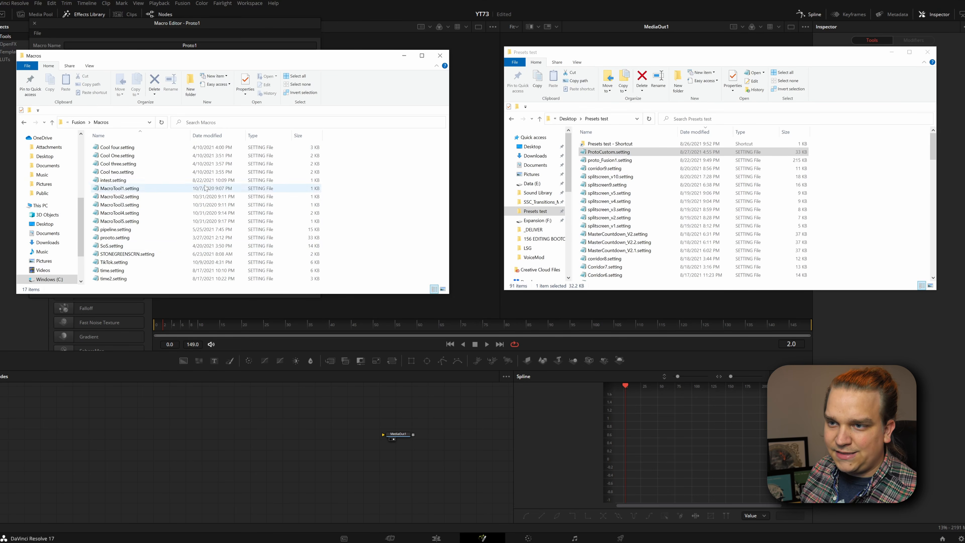
Copy ProtoCustom.setting from the Presets test folder into the Macros folder and return to DaVinci Resolve.
left_click(596, 153)
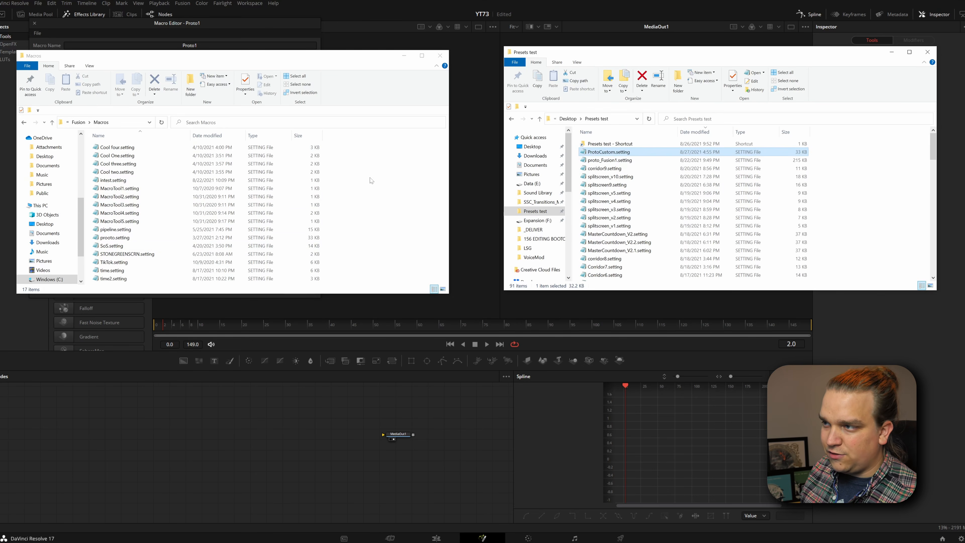
left_click_drag(623, 153, 240, 216)
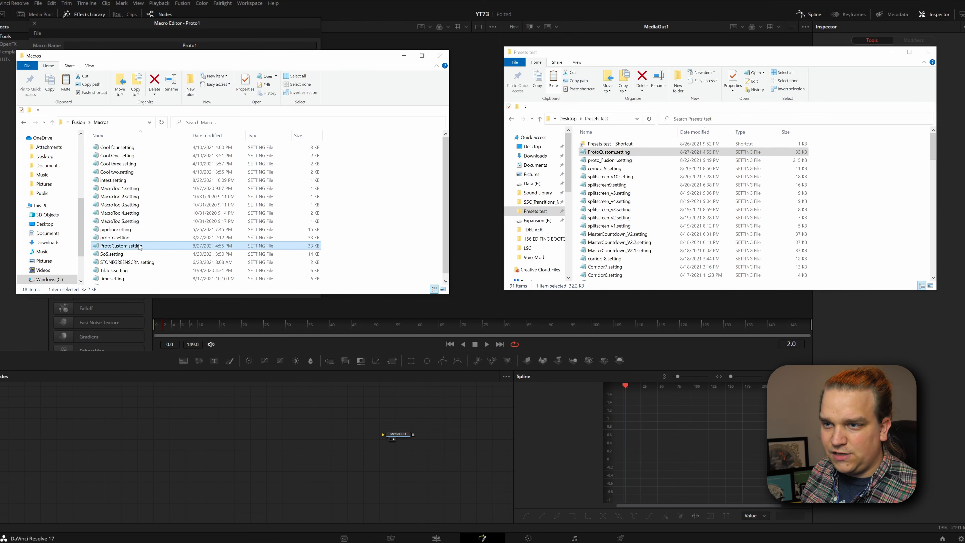
left_click(147, 450)
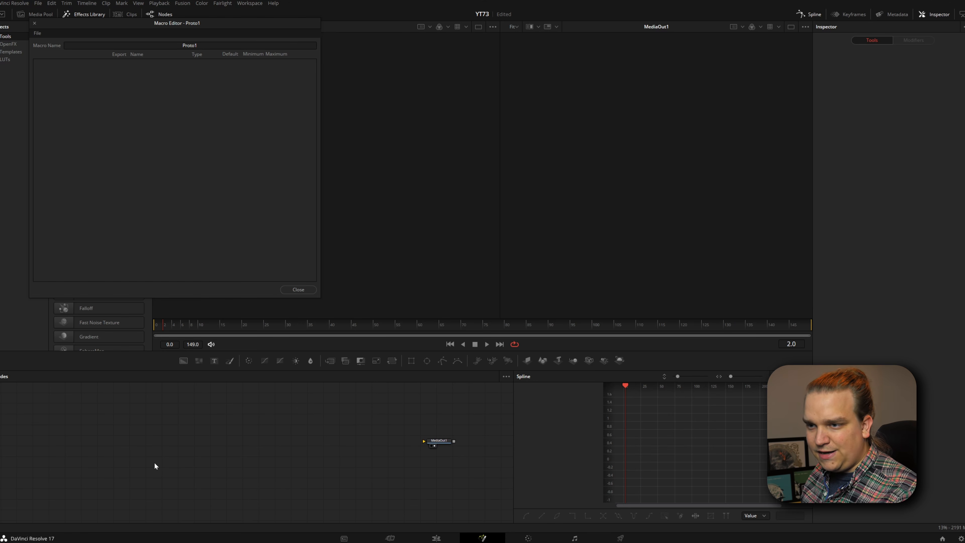
Search the Select Tool dialog for "prot" and add the ProtoCustom macro to the node graph.
key("shift+space")
type("proto")
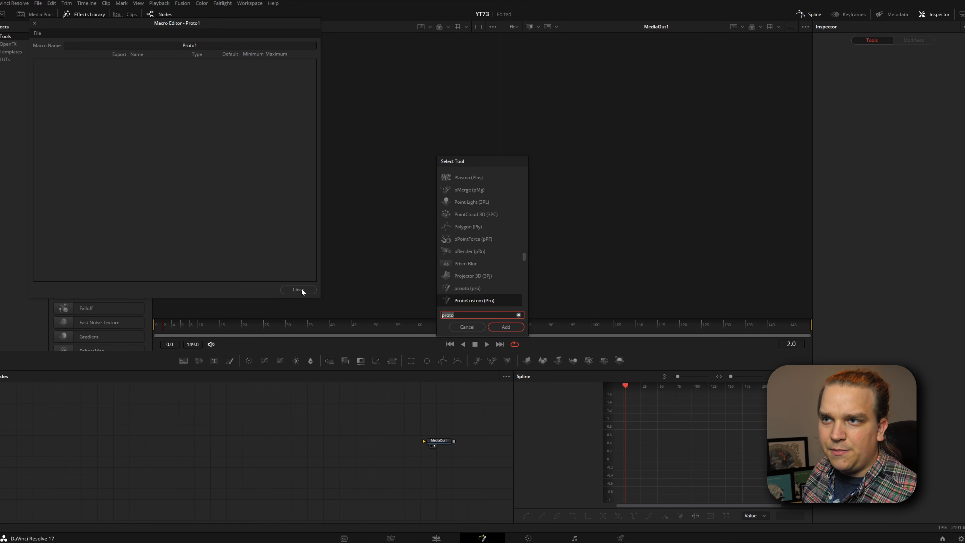
left_click(219, 457)
key("BackSpace")
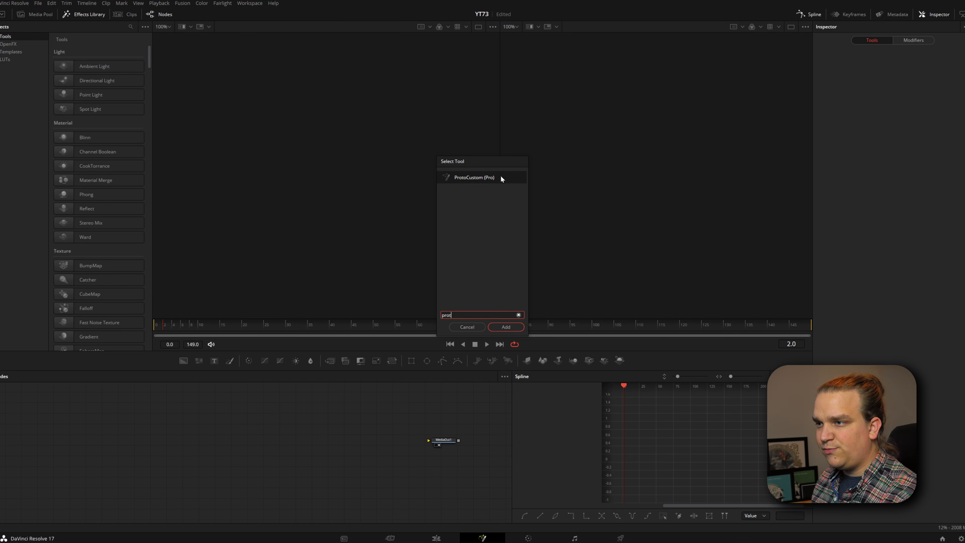
left_click(507, 326)
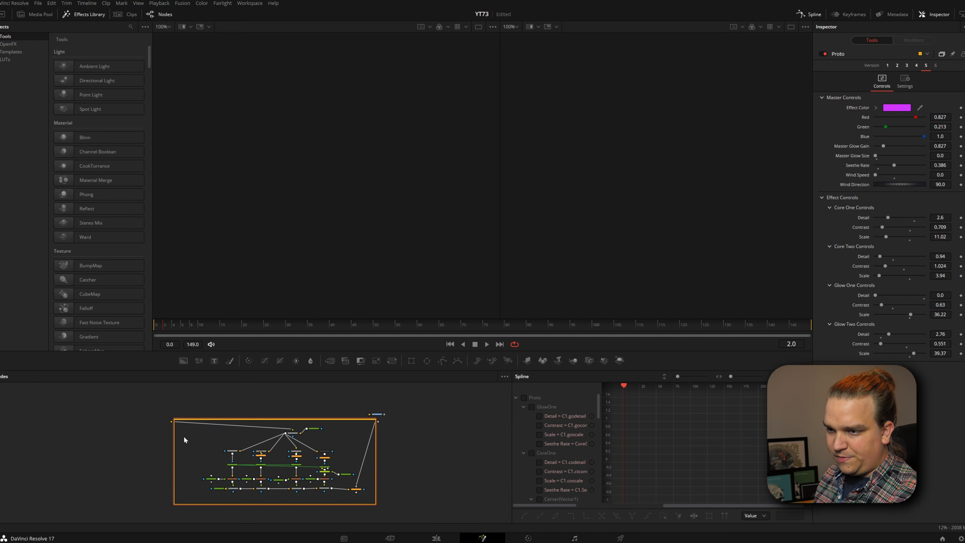
Collapse the expanded Proto group into a single node in the node graph.
scroll(257, 421, "up", 5)
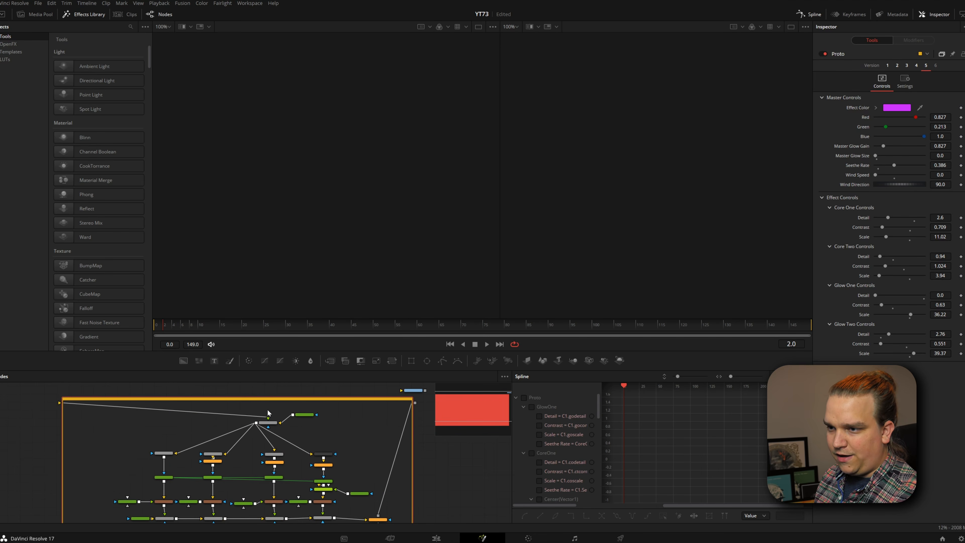
double_click(224, 399)
double_click(229, 409)
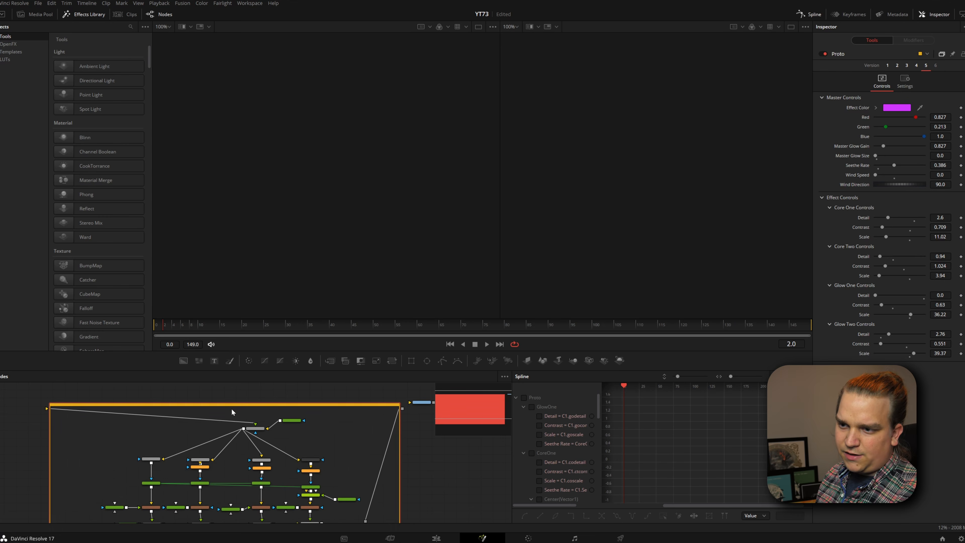
double_click(261, 406)
double_click(261, 406)
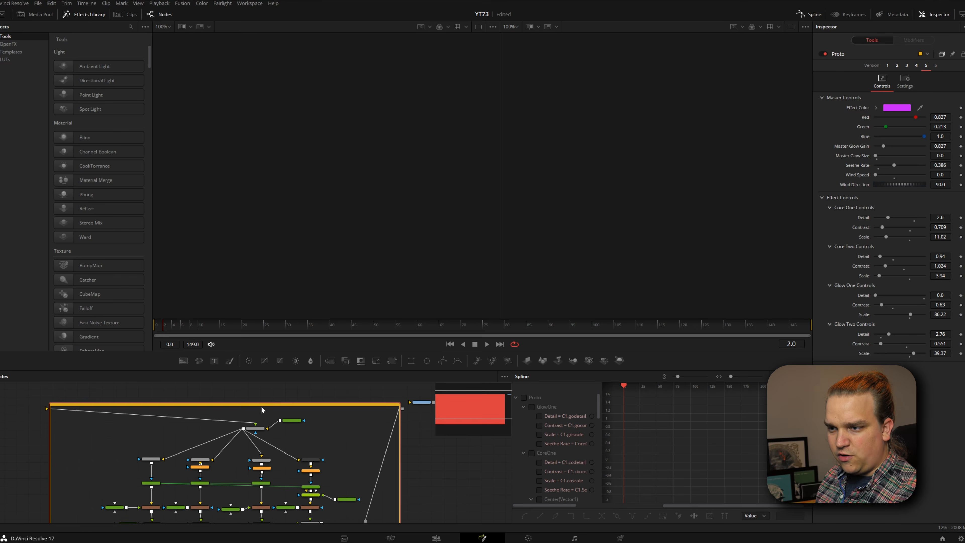
scroll(303, 436, "down", 2)
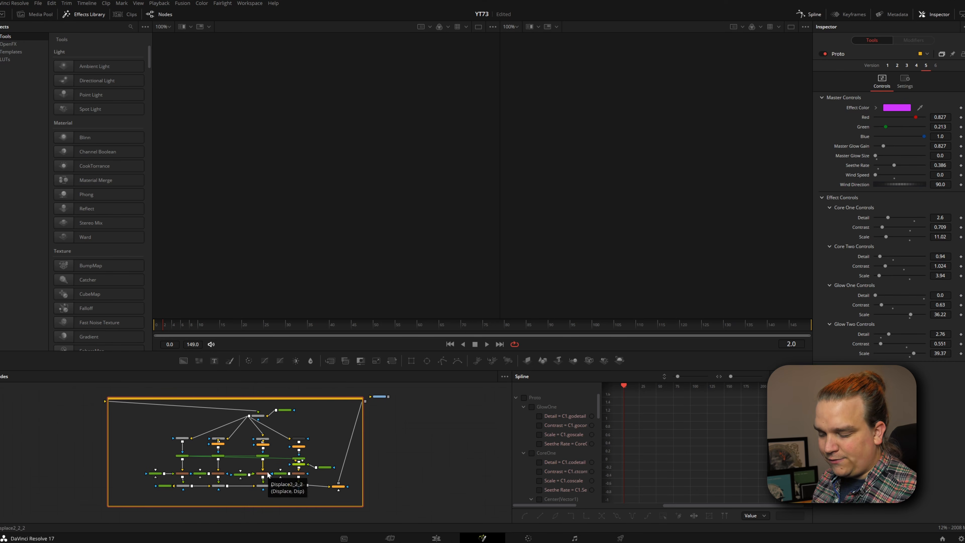
double_click(217, 400)
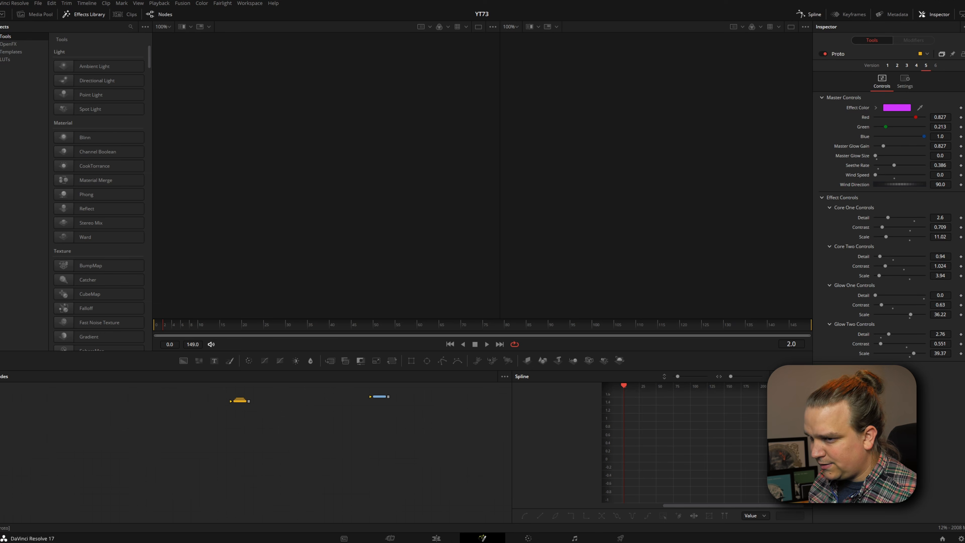
Connect the Proto node's output to MediaOut1 and show Proto in the second viewer.
left_click_drag(248, 401, 380, 398)
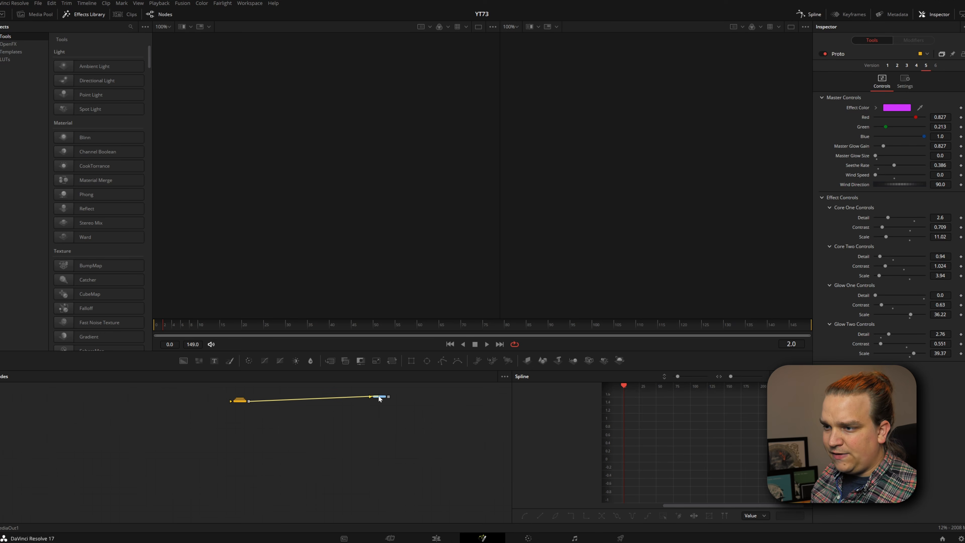
left_click_drag(251, 400, 264, 405)
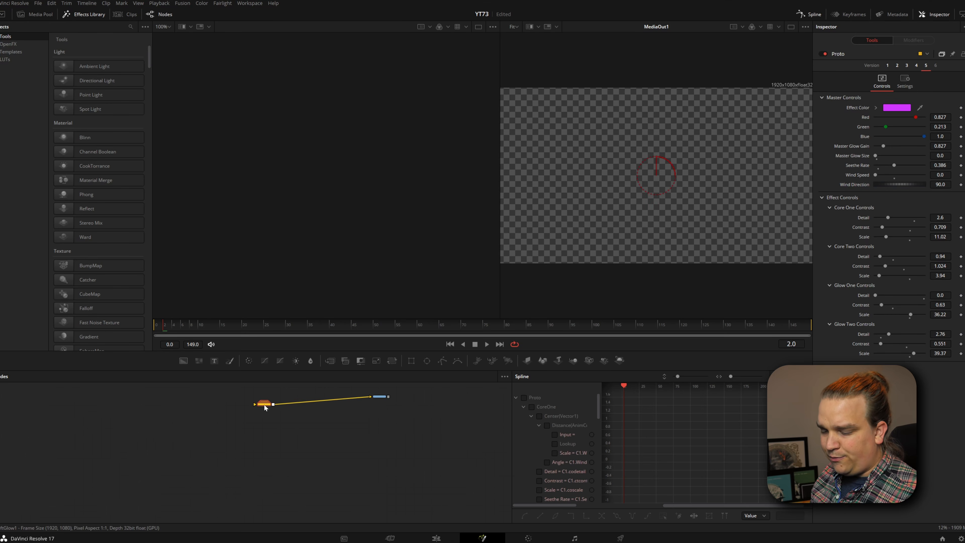
key("2")
scroll(247, 449, "up", 1)
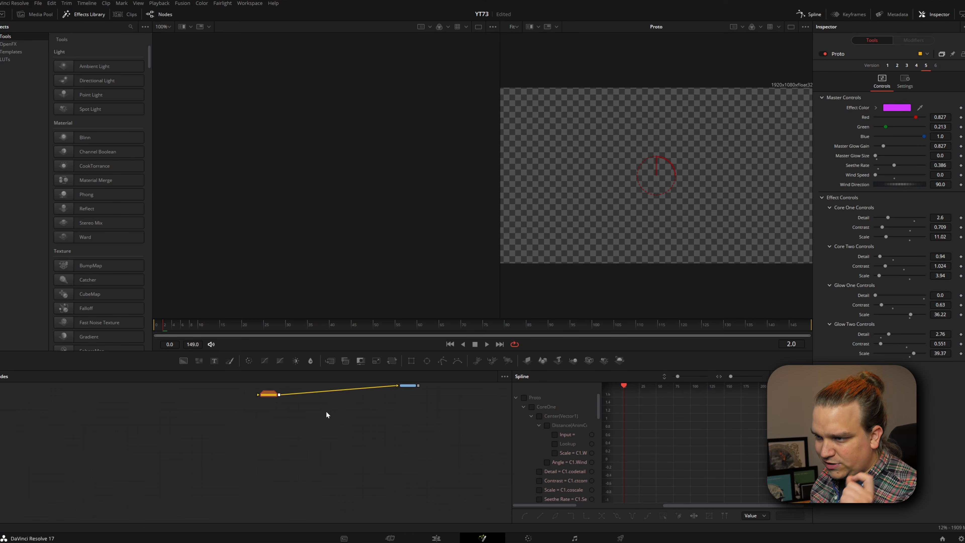
Add a Polygon node in front of the Proto node and show it in the first viewer.
left_click_drag(311, 473, 306, 510)
left_click(324, 505)
scroll(345, 475, "up", 1)
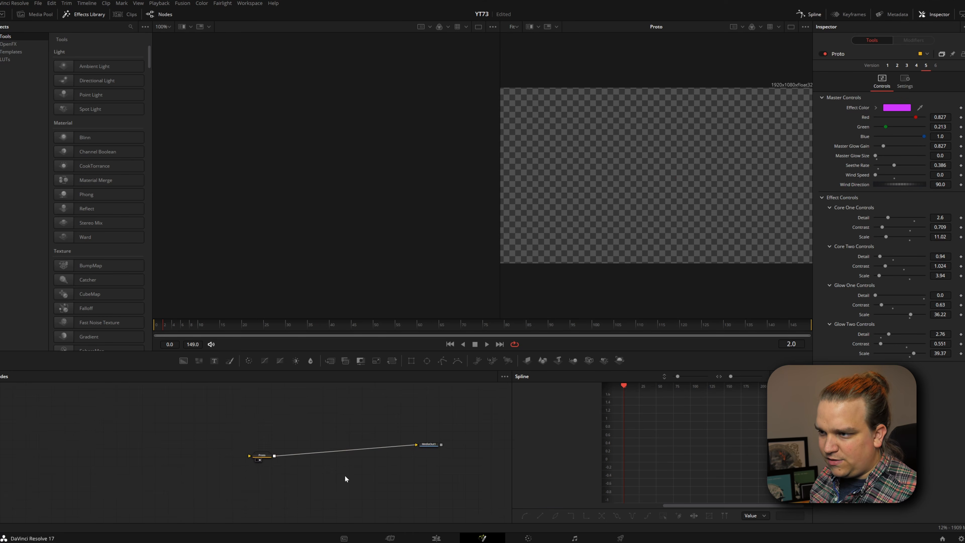
left_click(443, 360)
left_click_drag(265, 507, 192, 450)
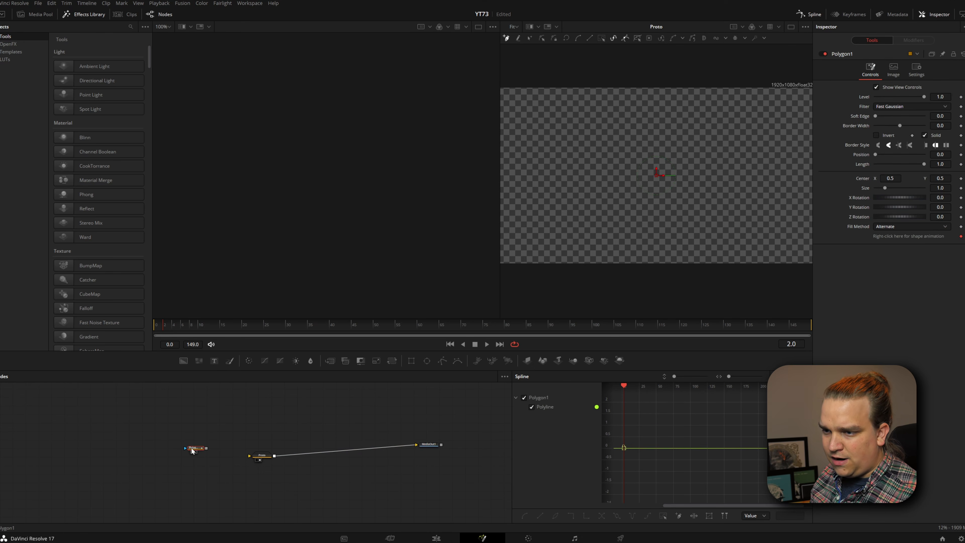
key("1")
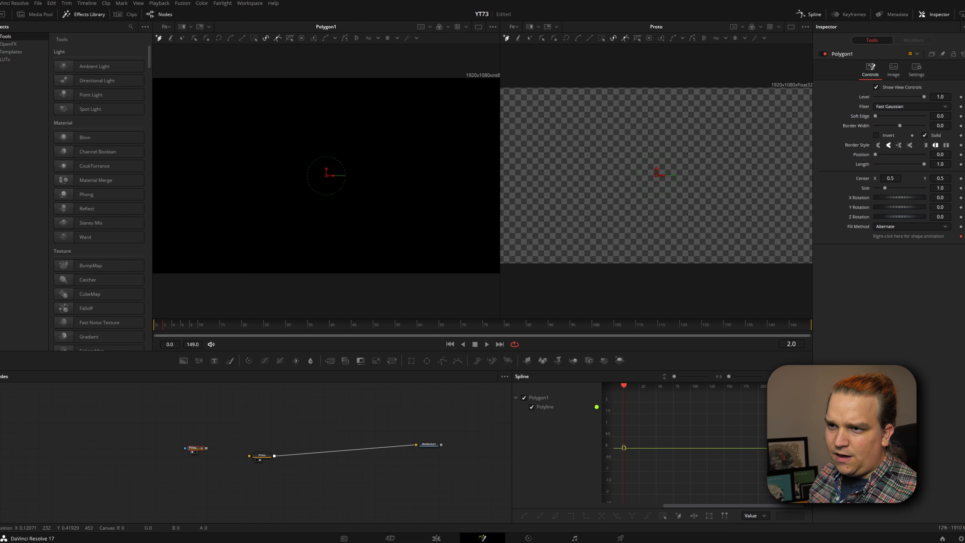
Draw an open, wavy S-shaped polygon path across most of the width of the Polygon1 frame.
left_click(215, 211)
left_click(283, 154)
left_click(388, 154)
left_click(309, 228)
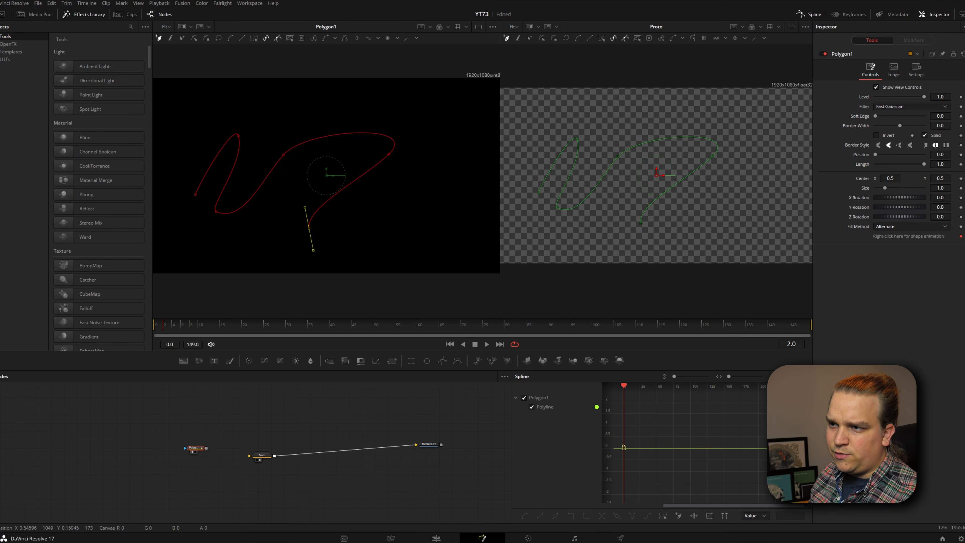
left_click(359, 229)
left_click(406, 199)
left_click(429, 186)
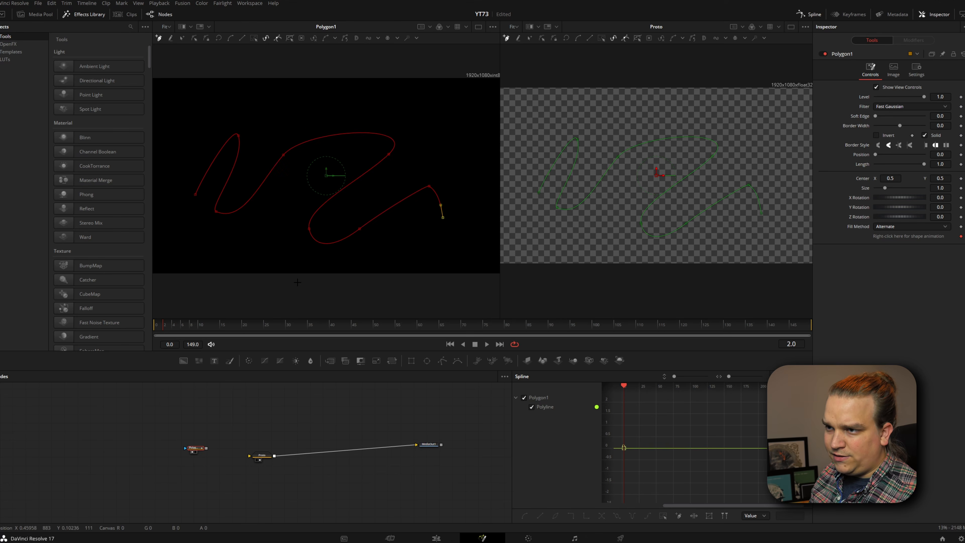
Connect Polygon1 to the Proto node's input and set the polygon's Border Width to 0.0004.
left_click_drag(247, 466, 257, 459)
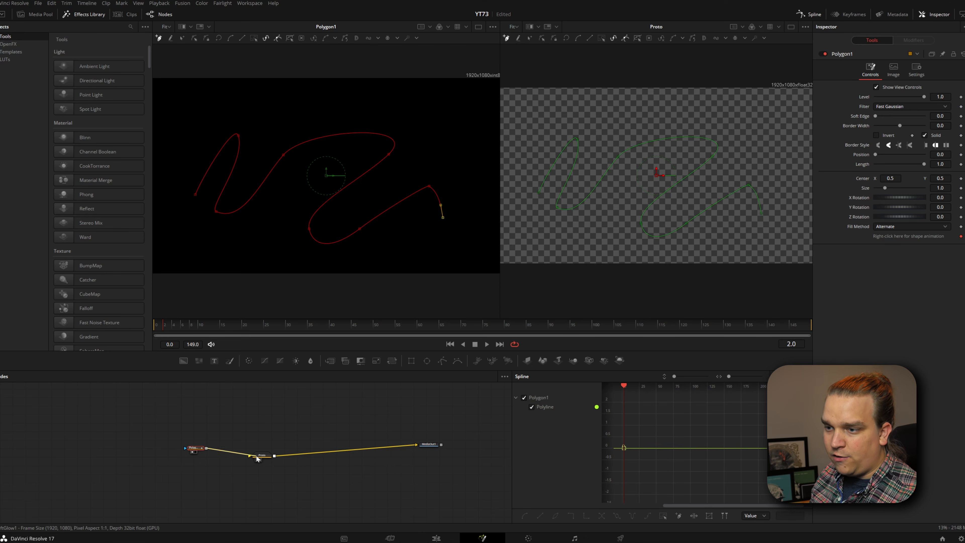
left_click(233, 478)
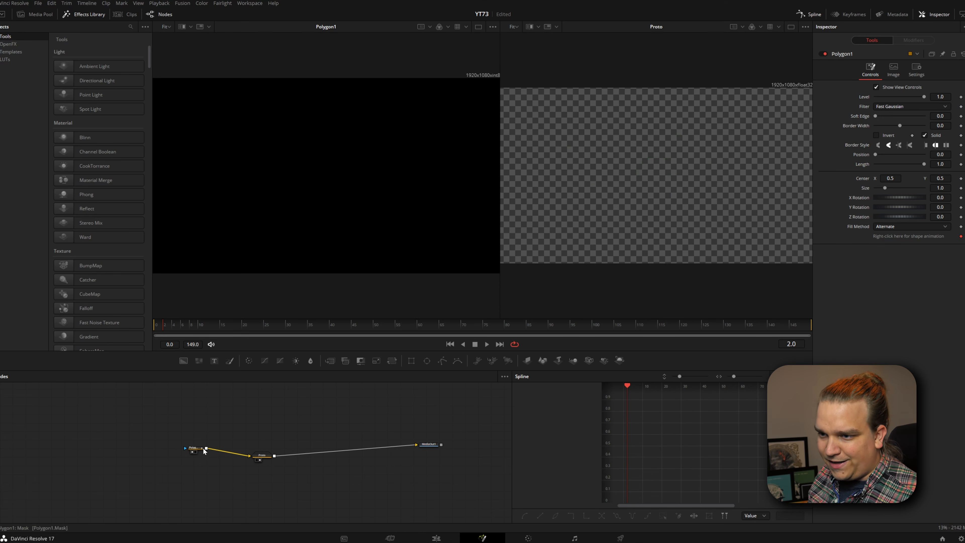
left_click(193, 448)
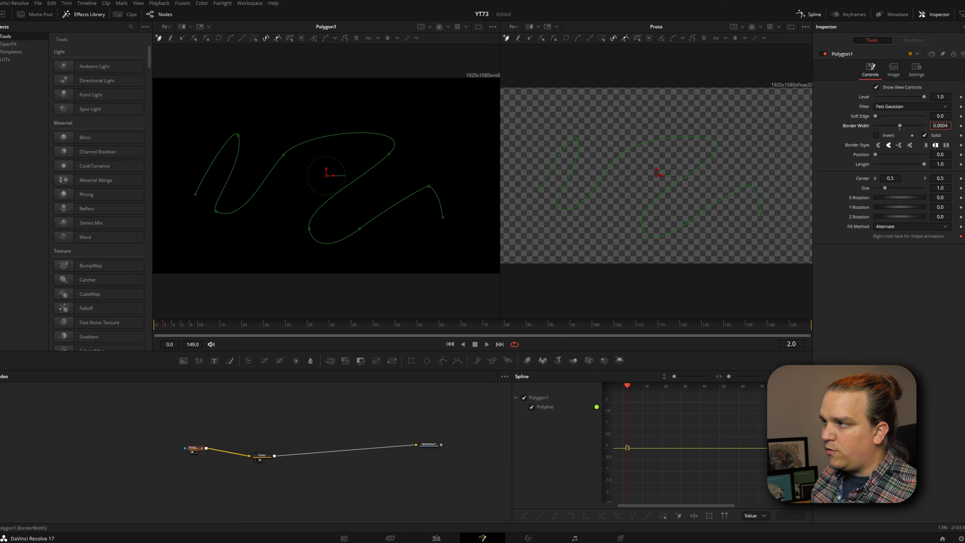
scroll(940, 126, "up", 3)
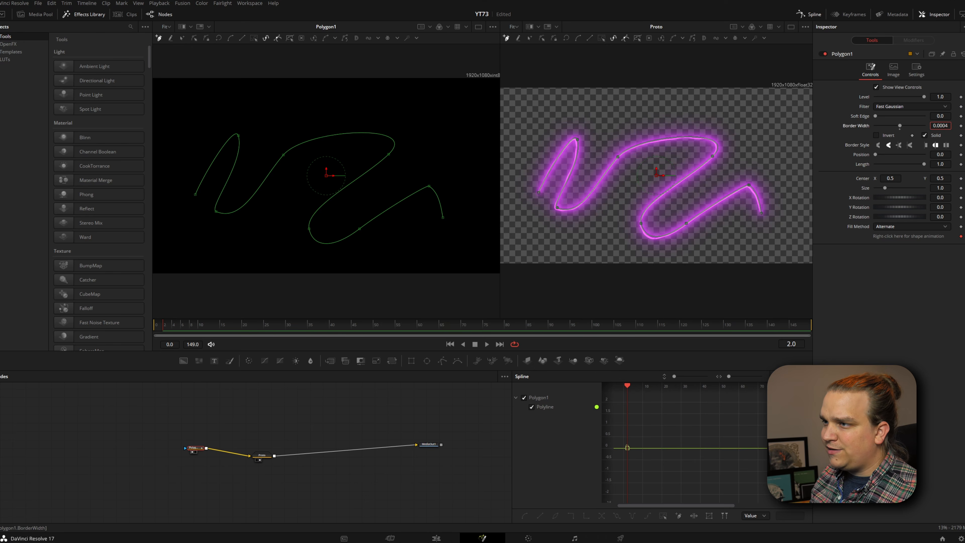
Go through the Proto node's preset versions 1, 2 and 3, and switch it to version 4.
left_click(428, 444)
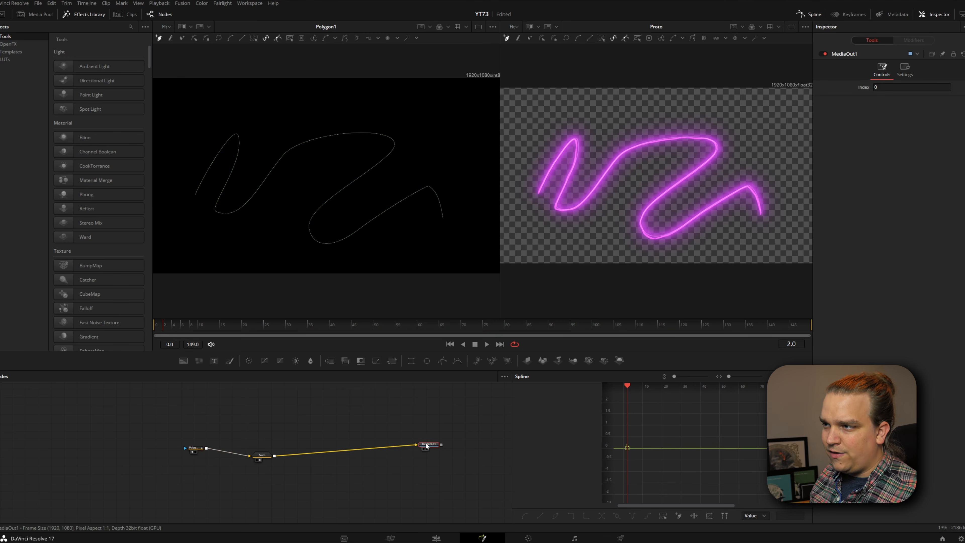
left_click(261, 456)
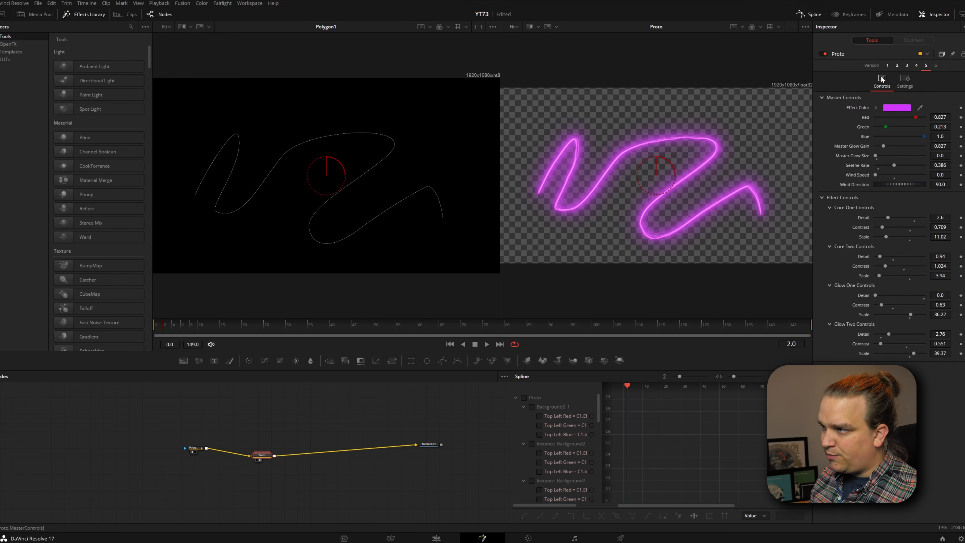
left_click(888, 65)
left_click(898, 66)
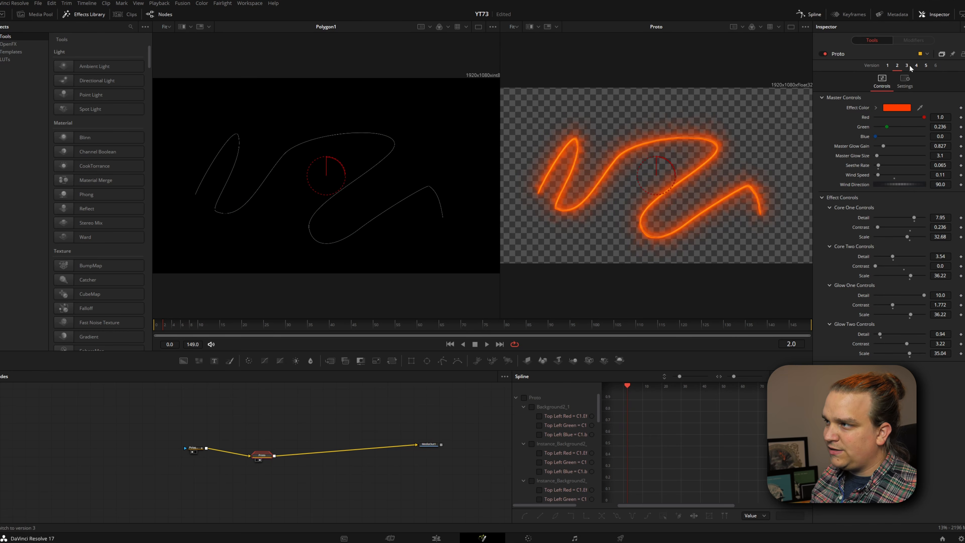
left_click(906, 65)
left_click(917, 65)
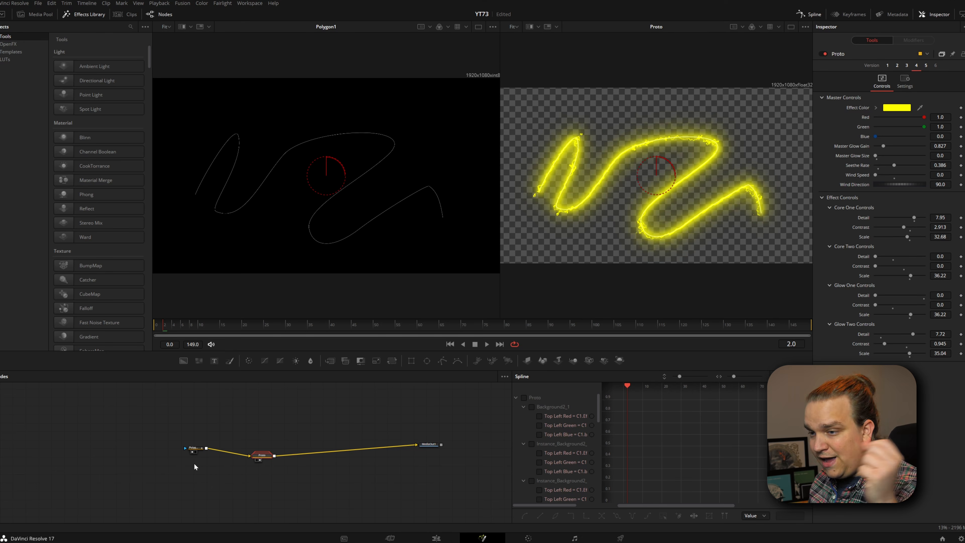
Detach the polygon node from Proto, set it aside, and add the Cal Kestis Pro Skater 2 clip to the node graph.
left_click_drag(262, 455, 282, 451)
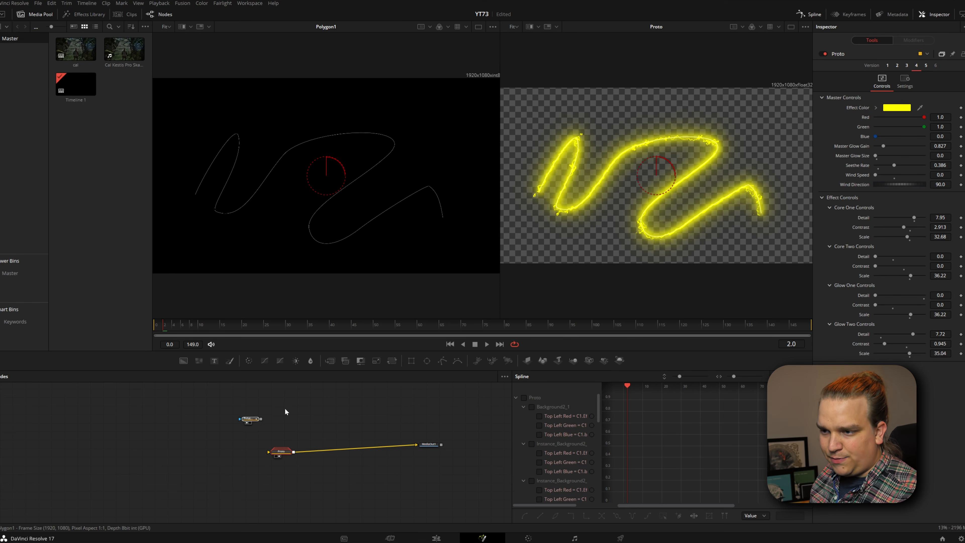
left_click_drag(250, 419, 296, 413)
left_click_drag(124, 49, 131, 451)
Scrub through the MediaIn1 footage and trim its start to frame 993.
left_click(186, 324)
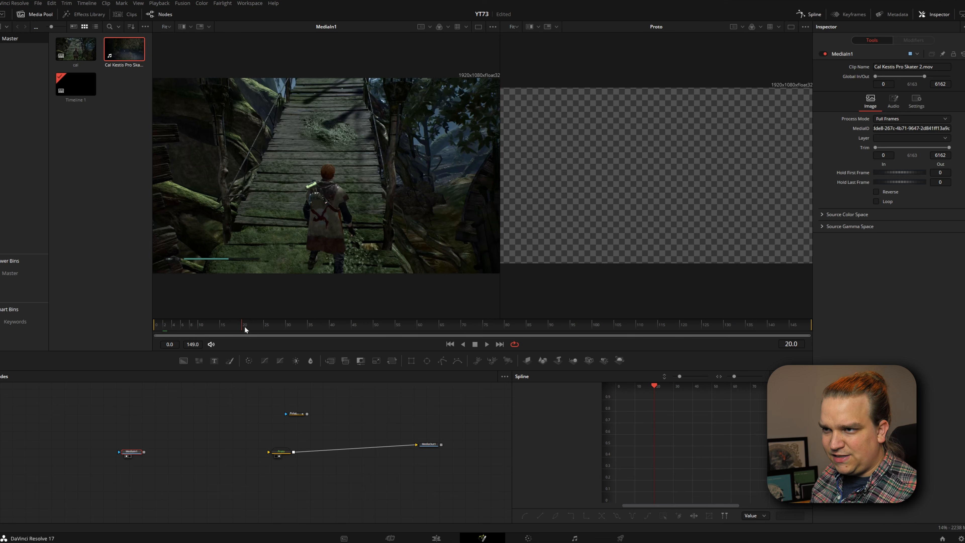
left_click_drag(244, 326, 251, 327)
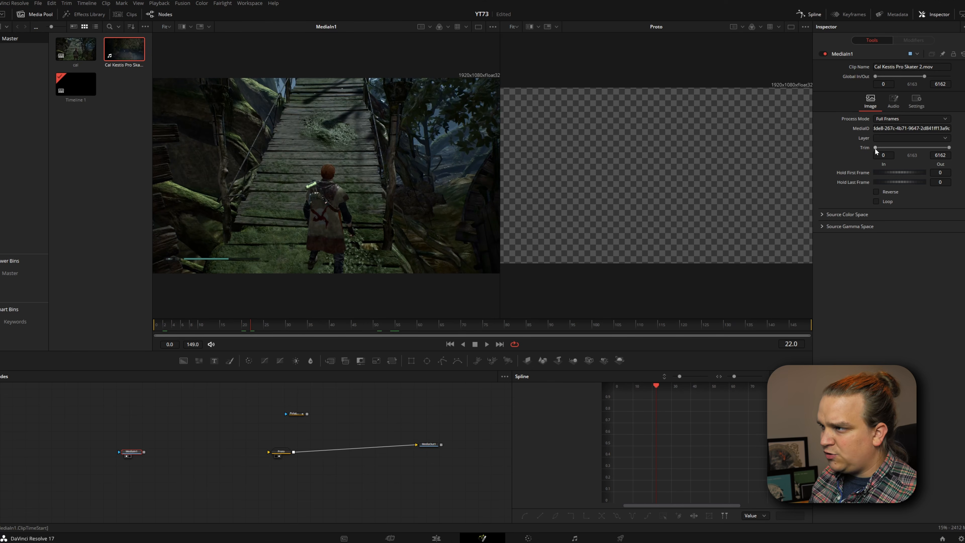
left_click_drag(875, 148, 886, 148)
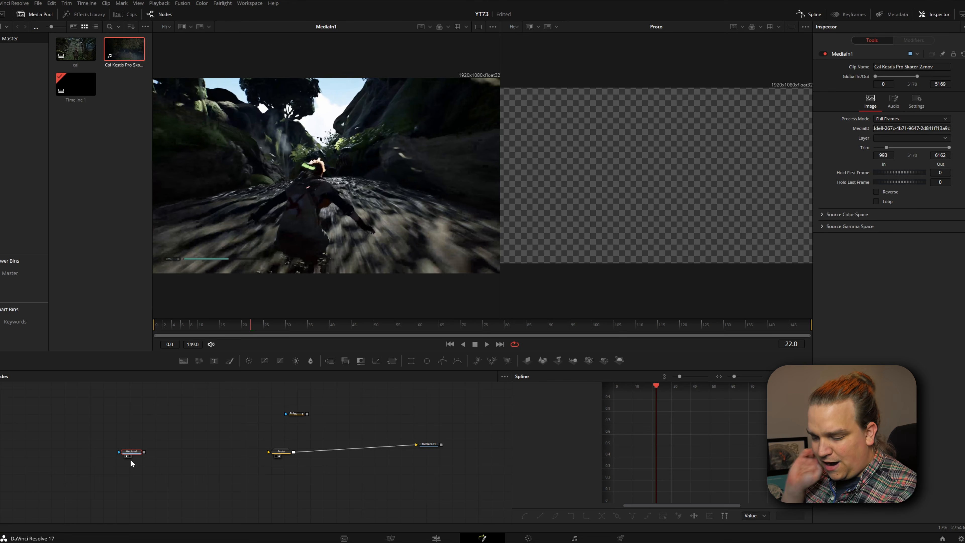
Add an Edge Detect node after MediaIn1 and show it in the first viewer.
key("shift+space")
type("edge")
key("Return")
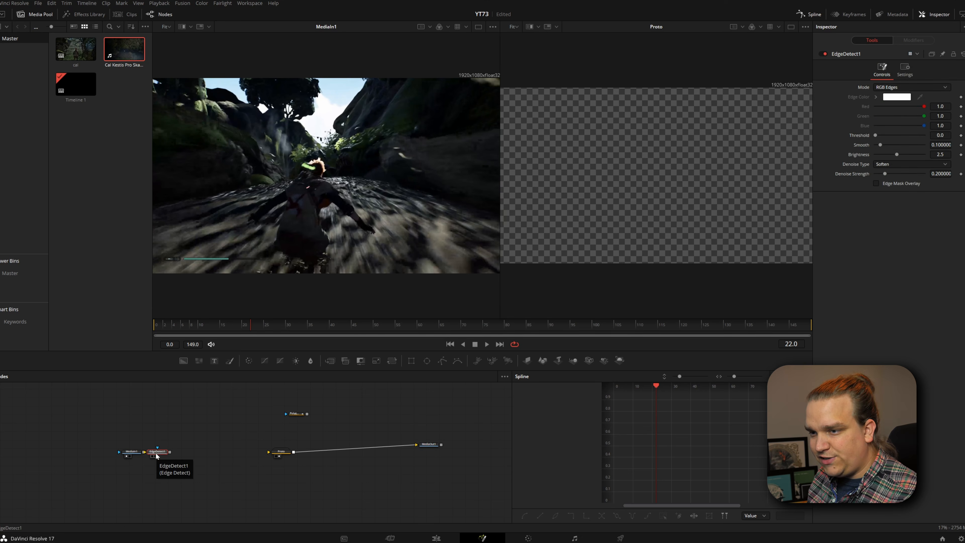
left_click_drag(156, 456, 276, 151)
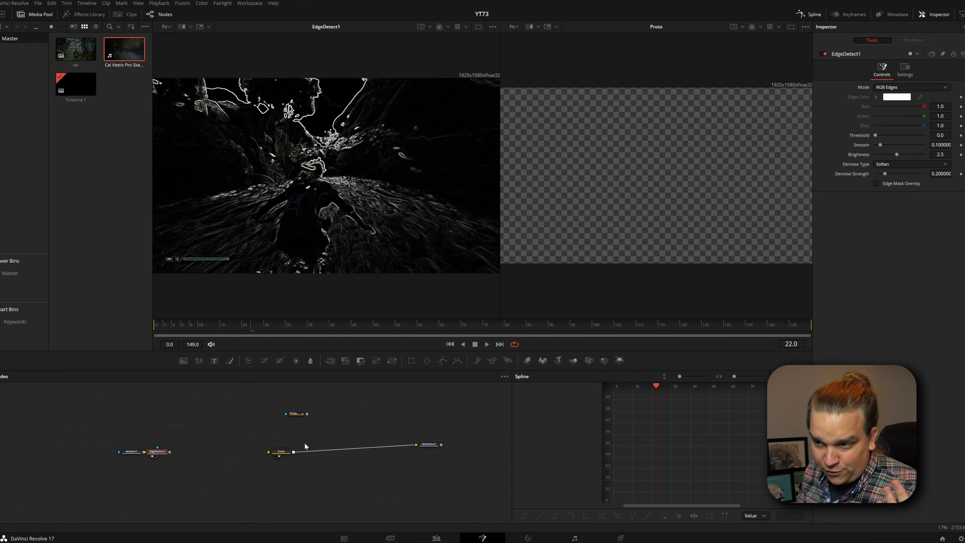
Show Polygon1 in the second viewer and examine its mask output and border width.
left_click(296, 414)
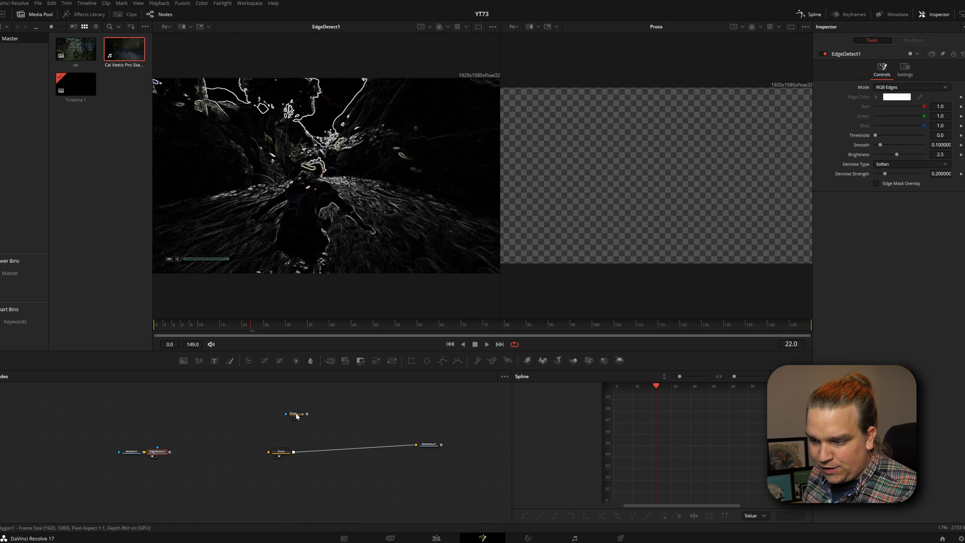
key("2")
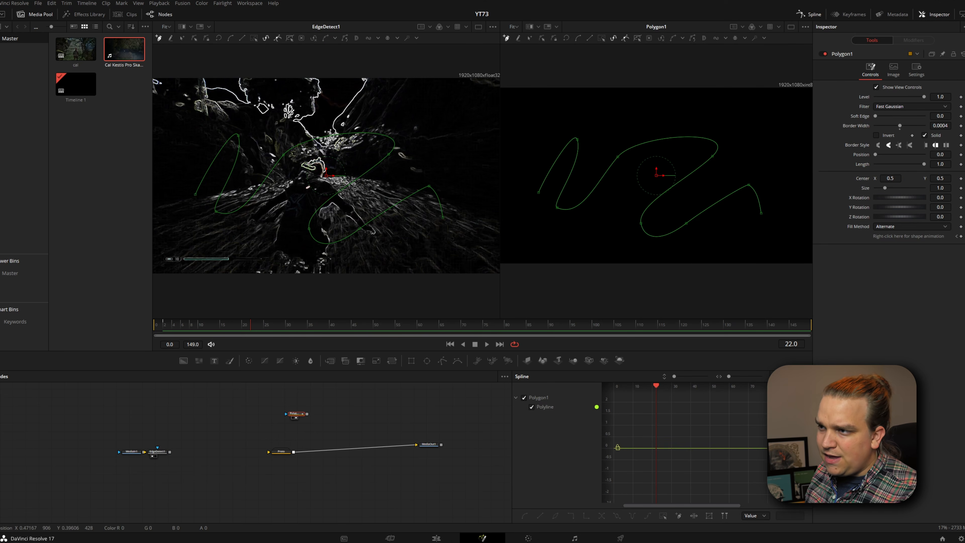
left_click(567, 262)
left_click_drag(899, 126, 901, 126)
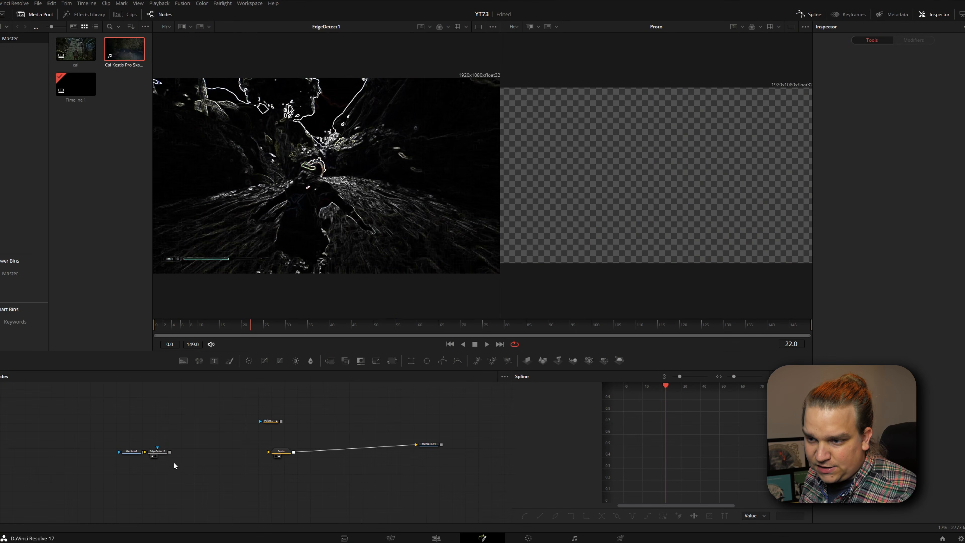
Try to feed EdgeDetect1 directly into the Proto node's input.
left_click_drag(169, 451, 268, 452)
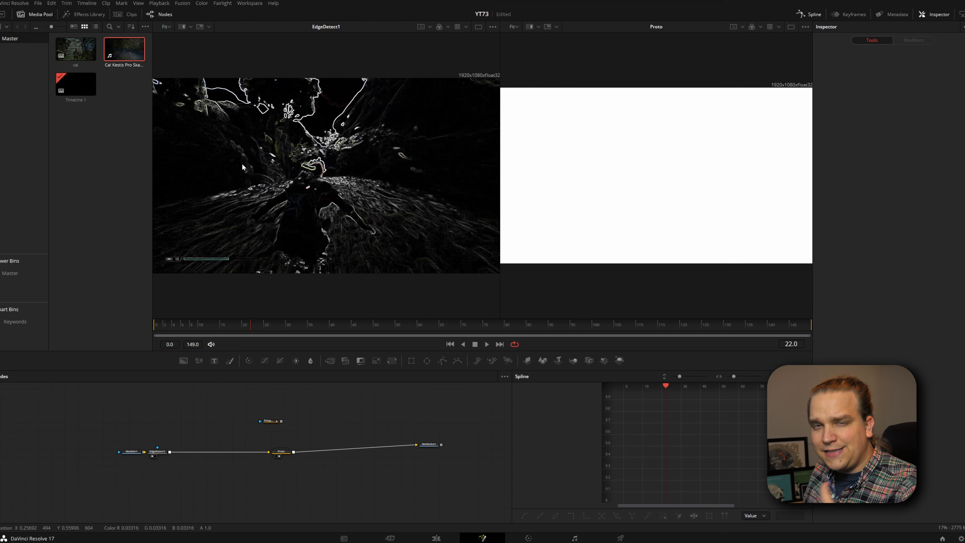
Add a Bitmap mask node and place it after EdgeDetect1, with EdgeDetect1 as its input.
left_click(160, 452)
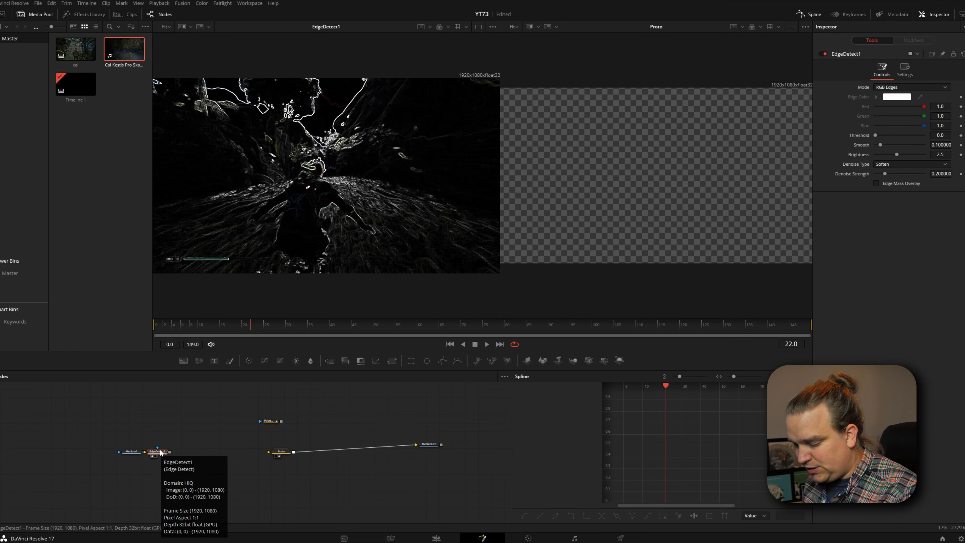
key("shift+space")
type("bit")
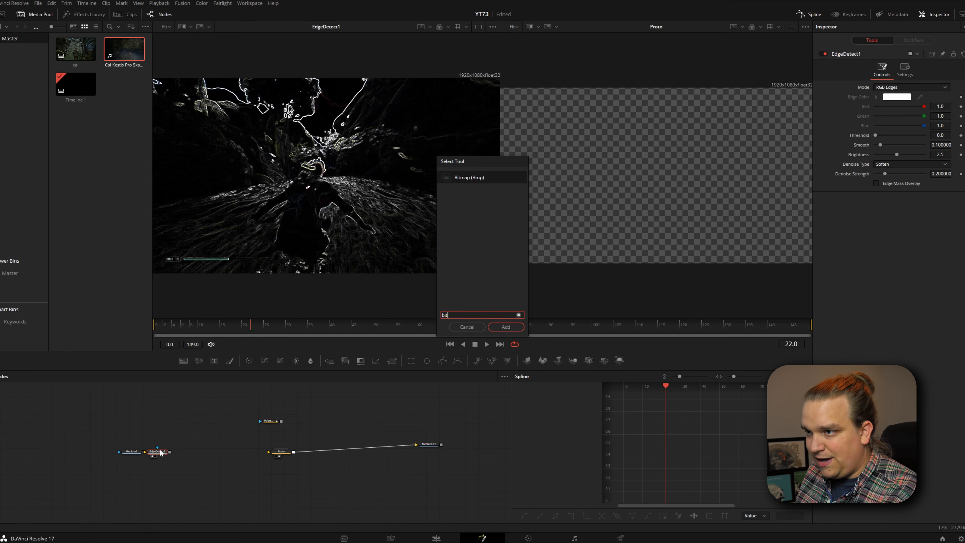
key("Return")
scroll(159, 436, "up", 5)
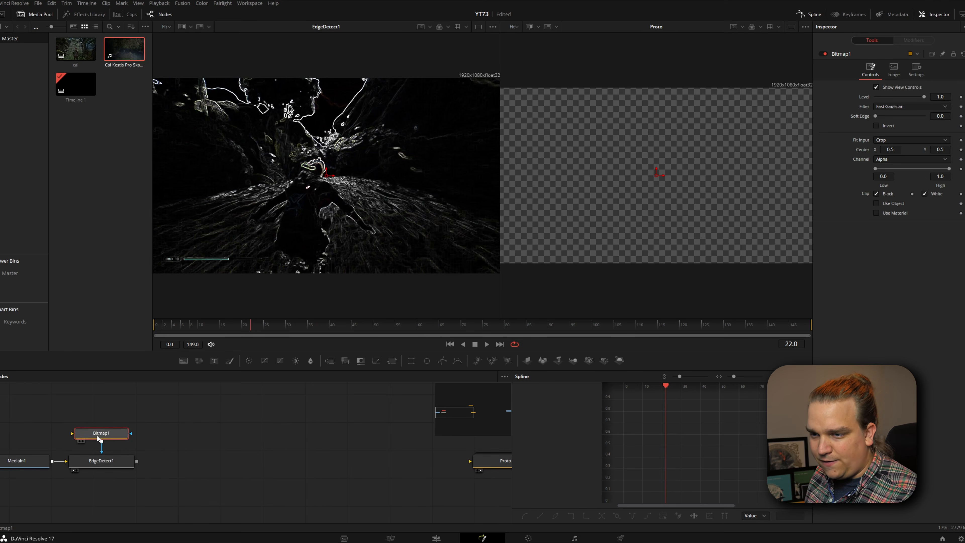
left_click_drag(96, 434, 174, 469)
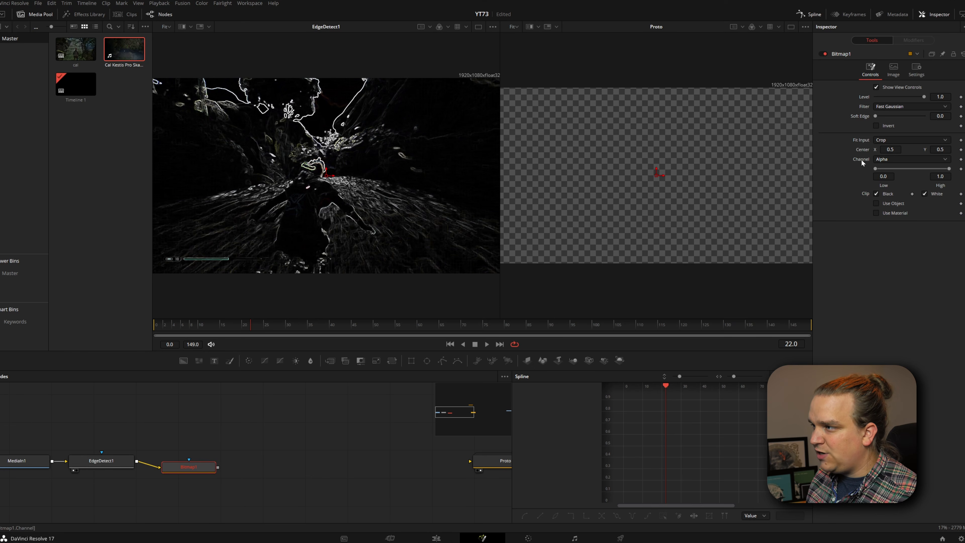
Set Bitmap1's Channel to Luminance, show it in the first viewer, and connect it to the Proto node's input.
left_click(889, 159)
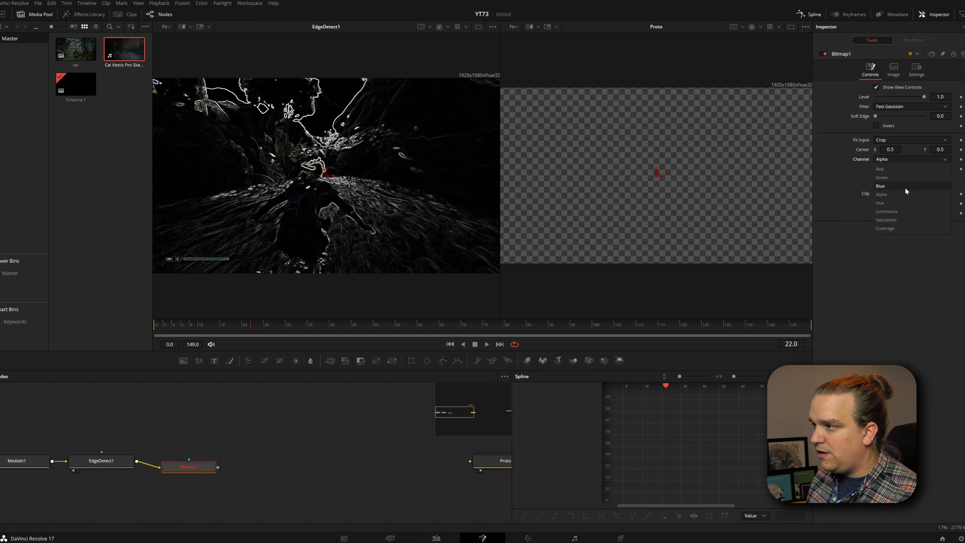
left_click(900, 206)
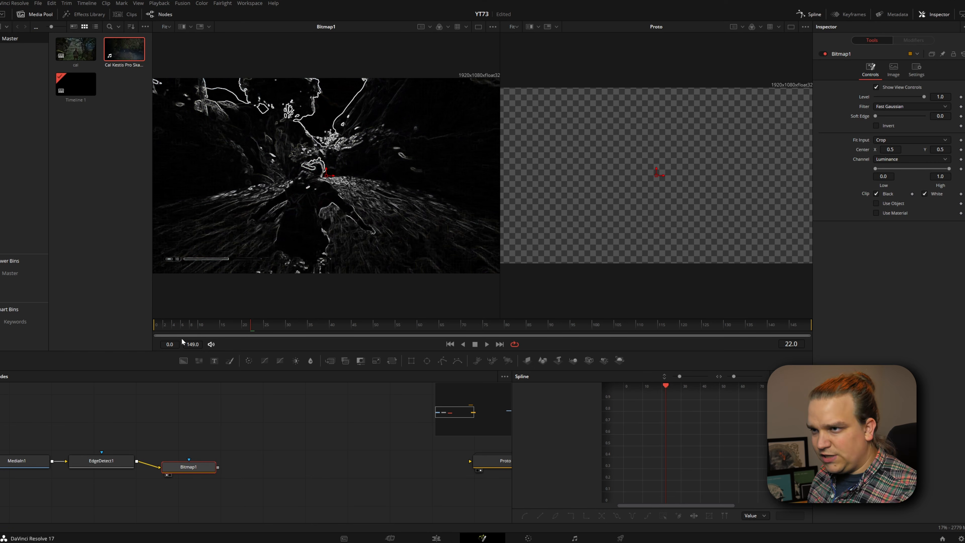
scroll(361, 424, "down", 2)
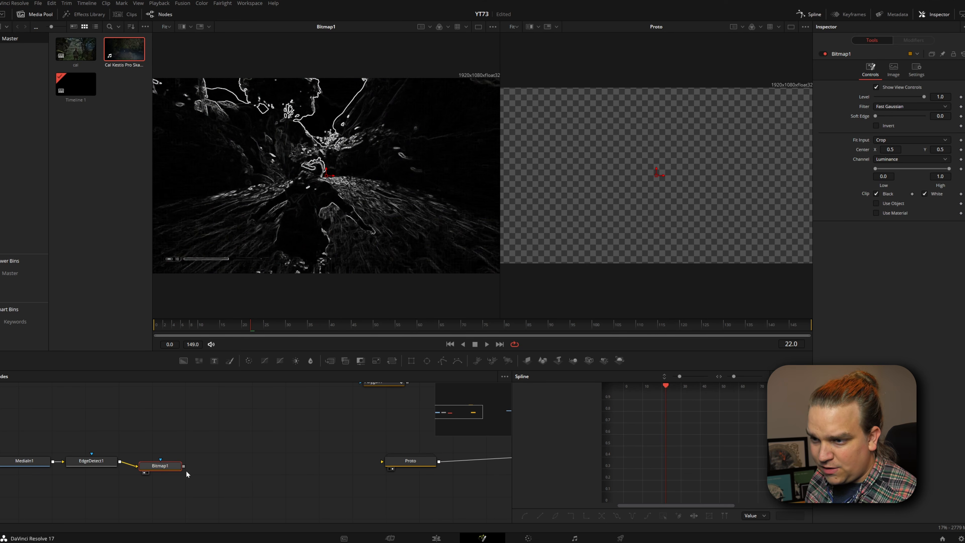
left_click_drag(184, 465, 391, 461)
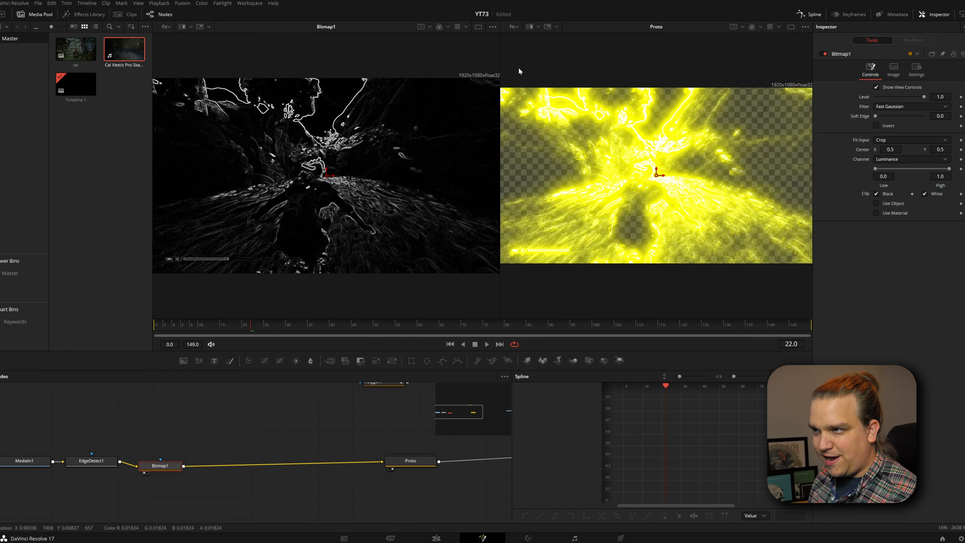
scroll(356, 442, "right", 3)
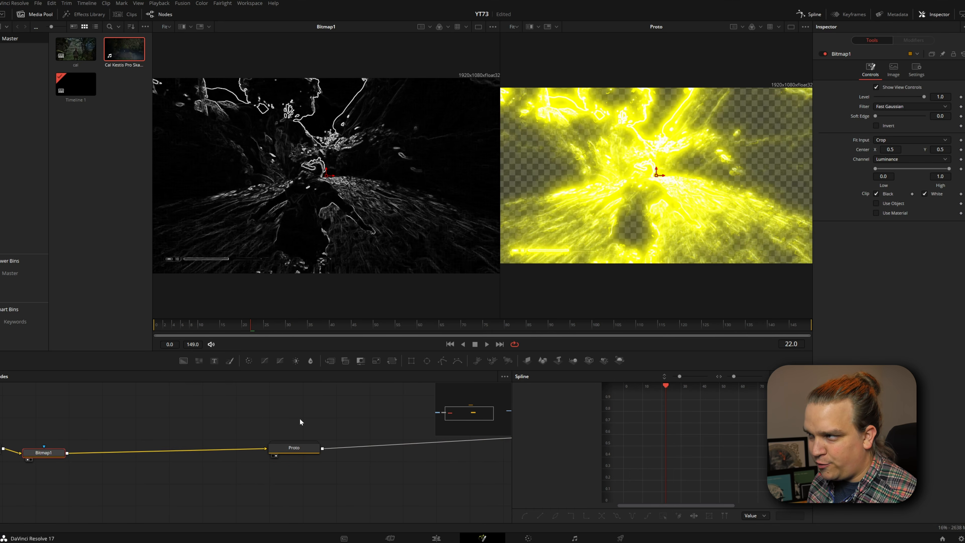
scroll(242, 423, "left", 1)
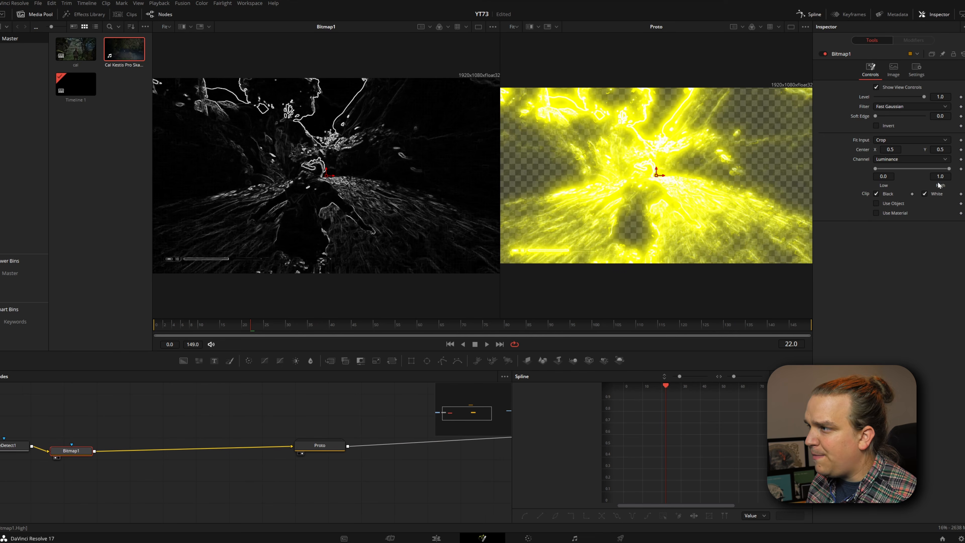
Adjust Bitmap1's luminance range to Low 0.056 and High 1.0.
left_click_drag(941, 169, 949, 169)
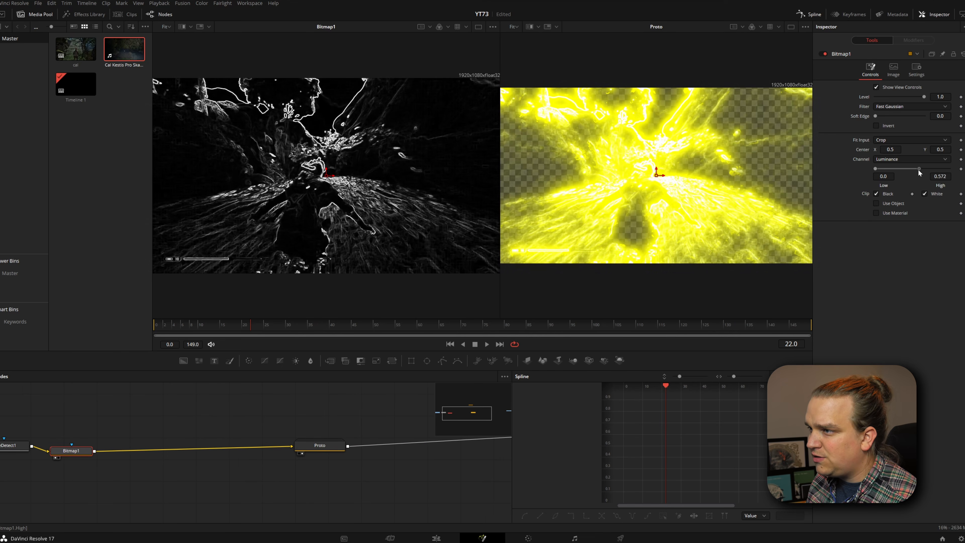
mouse_move(875, 167)
left_mouse_down()
mouse_move(906, 162)
mouse_move(879, 165)
left_mouse_up()
Move MediaIn1 below the other nodes and merge the Proto output over it as the foreground.
scroll(279, 405, "down", 2)
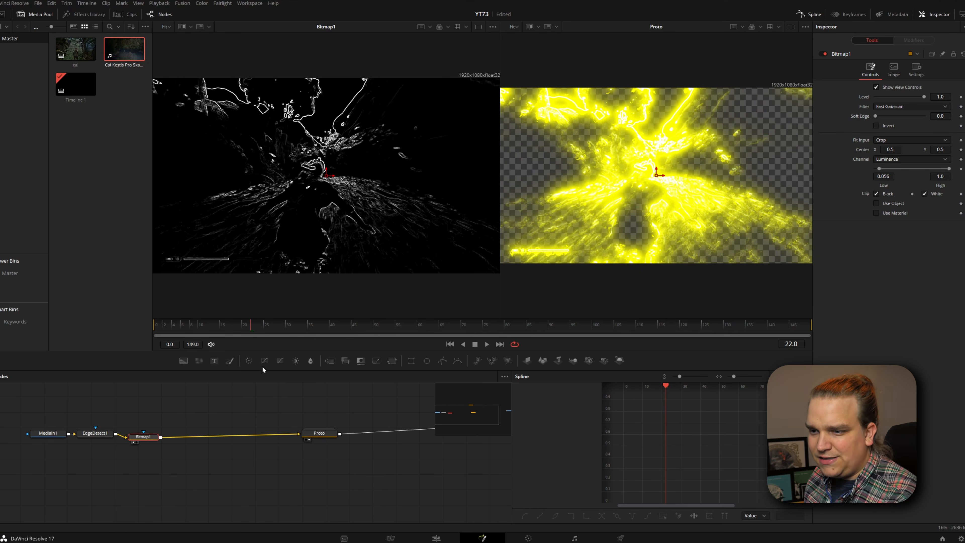
left_click_drag(53, 438, 155, 505)
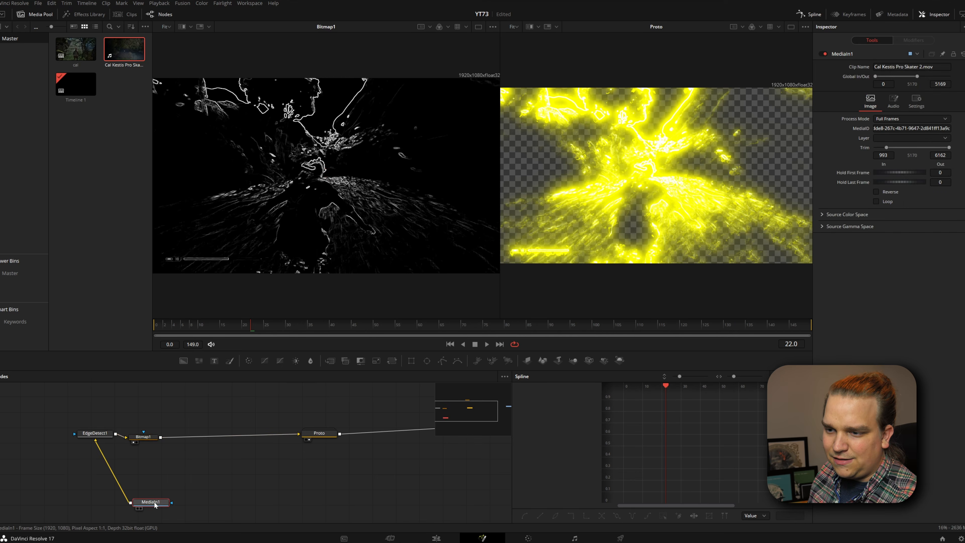
left_click_drag(300, 491, 341, 436)
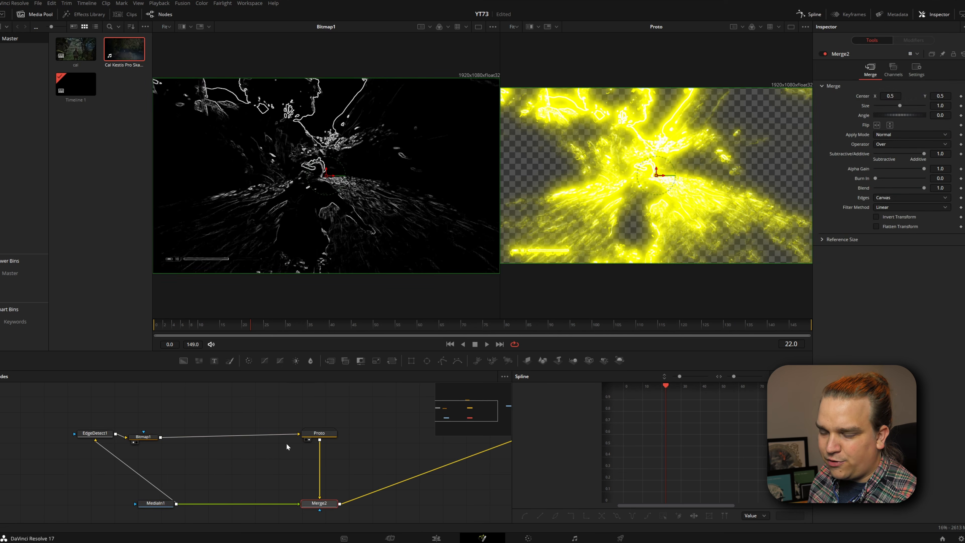
Show MediaIn1 in the first viewer and Merge2 in the second, play the composite, and scrub to frame 106.
left_click(156, 504)
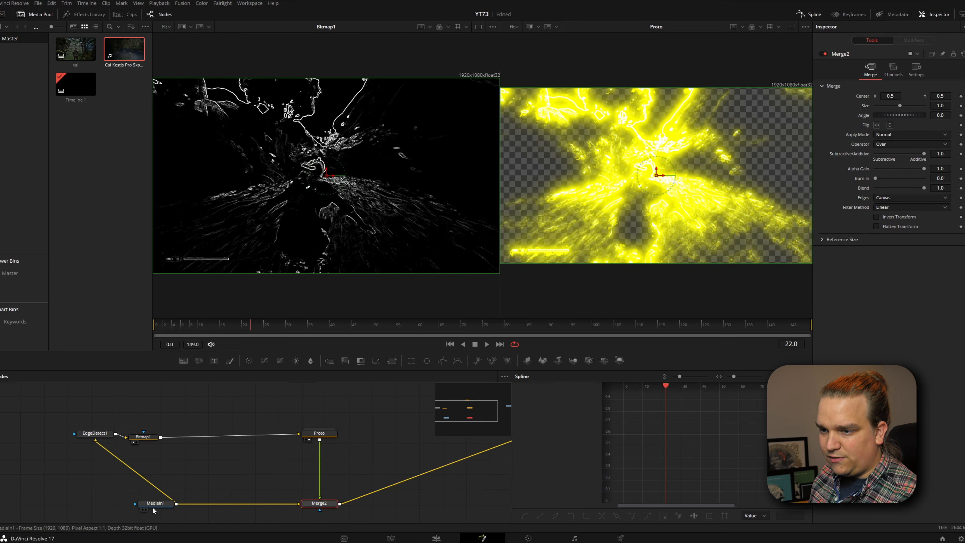
key("1")
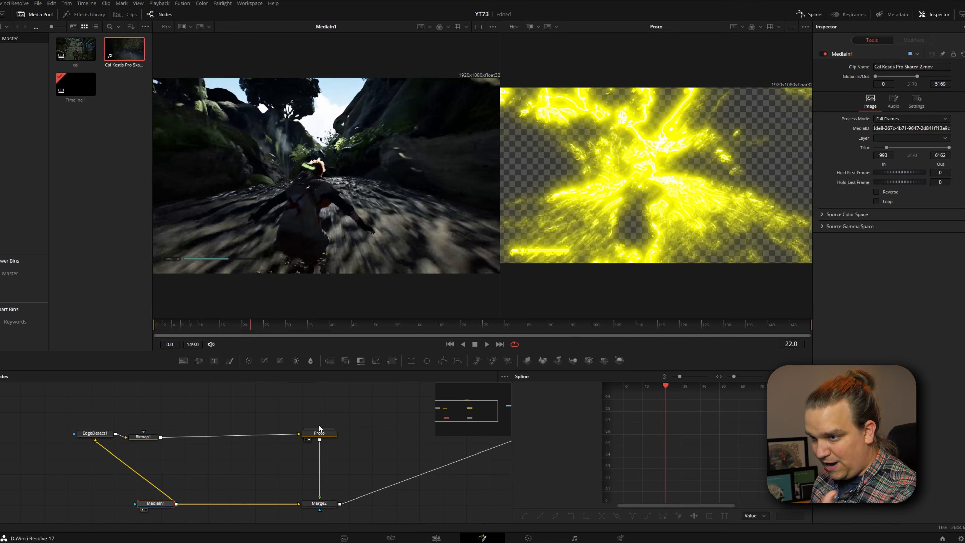
left_click(323, 507)
key("2")
key("space")
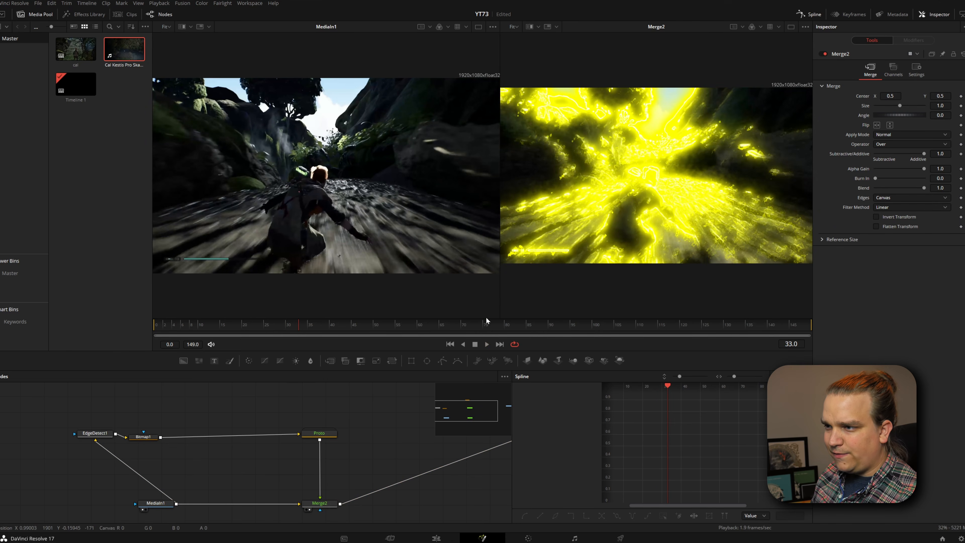
left_click_drag(483, 325, 618, 324)
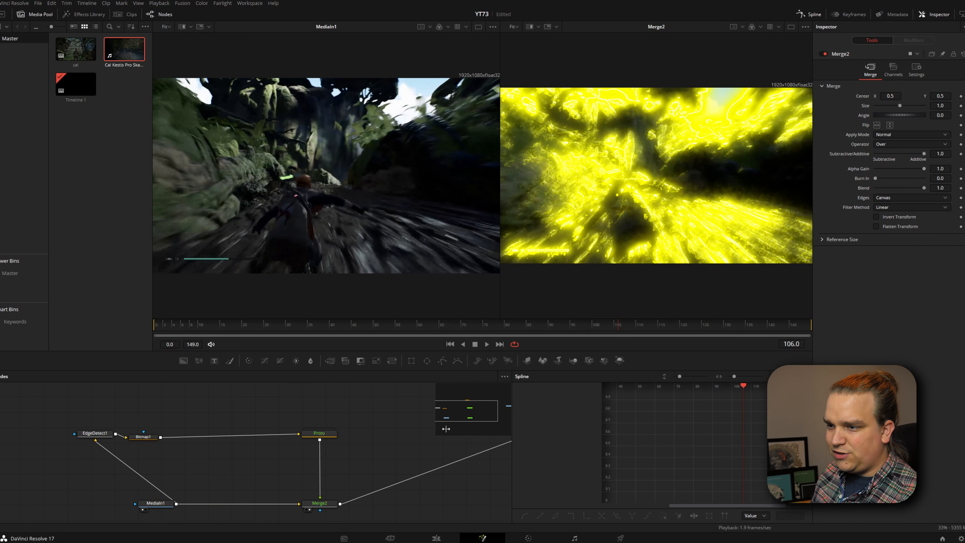
Set Merge2's Apply Mode to Overlay and scrub through the clip to check the blended glow.
left_click(323, 504)
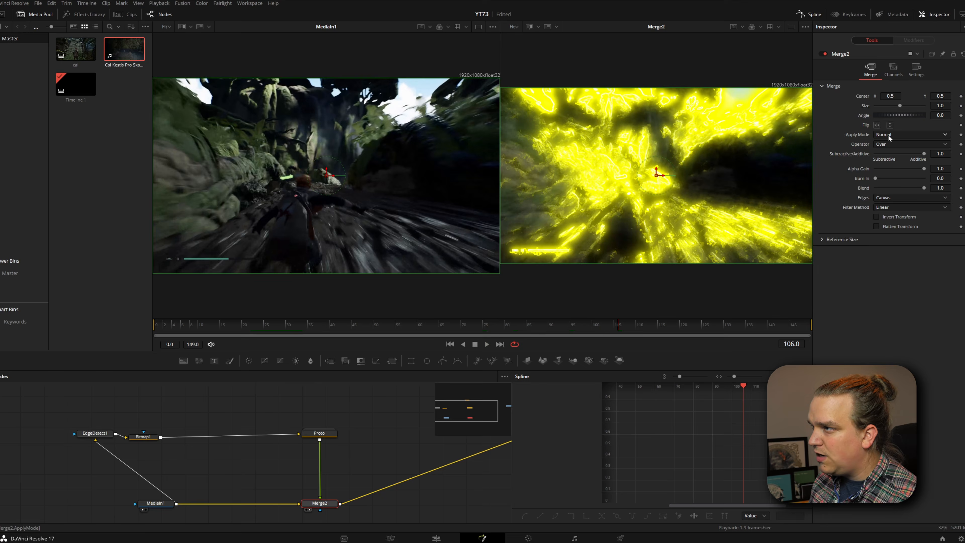
scroll(888, 135, "down", 4)
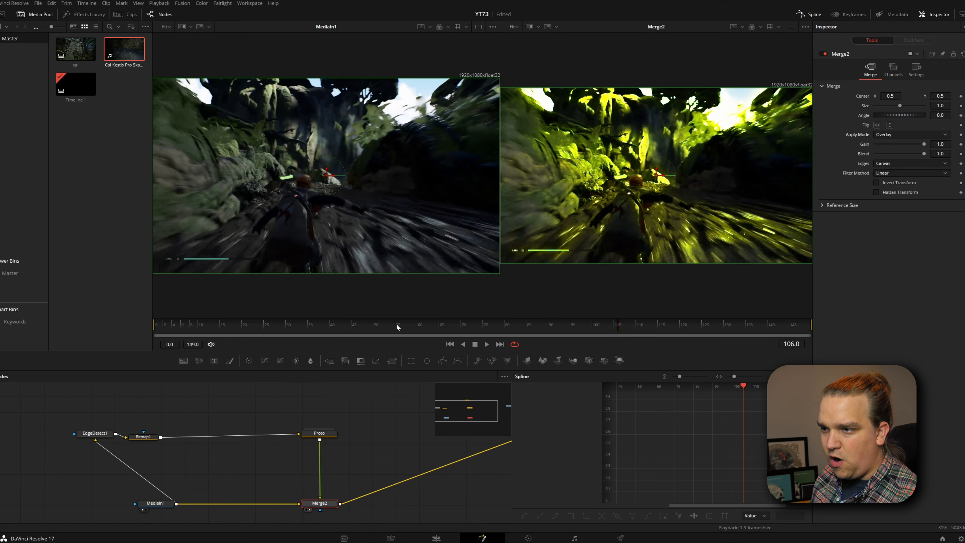
left_click_drag(397, 327, 795, 326)
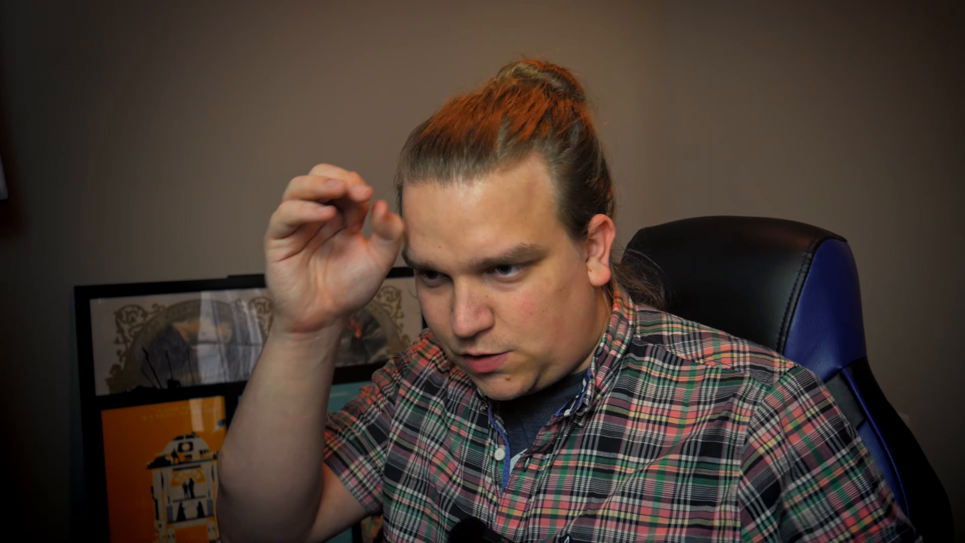